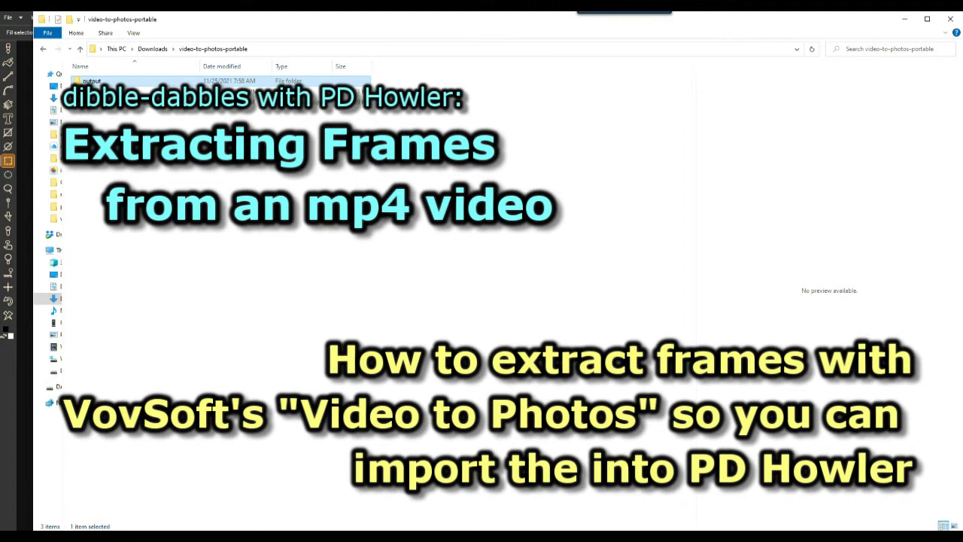
Check PD Howler's Animation menu for Load sequence, then minimize Howler to reveal the portable folder
left_click(23, 132)
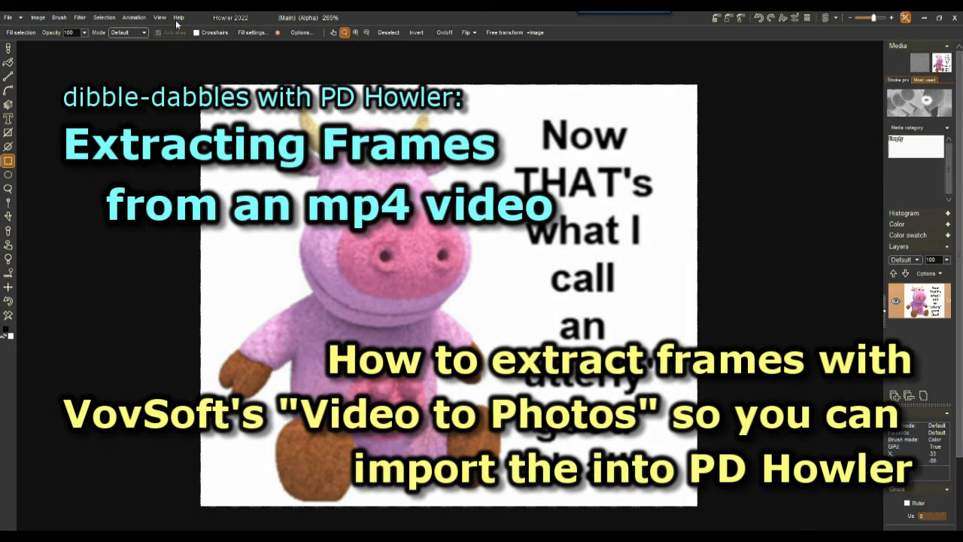
left_click(134, 18)
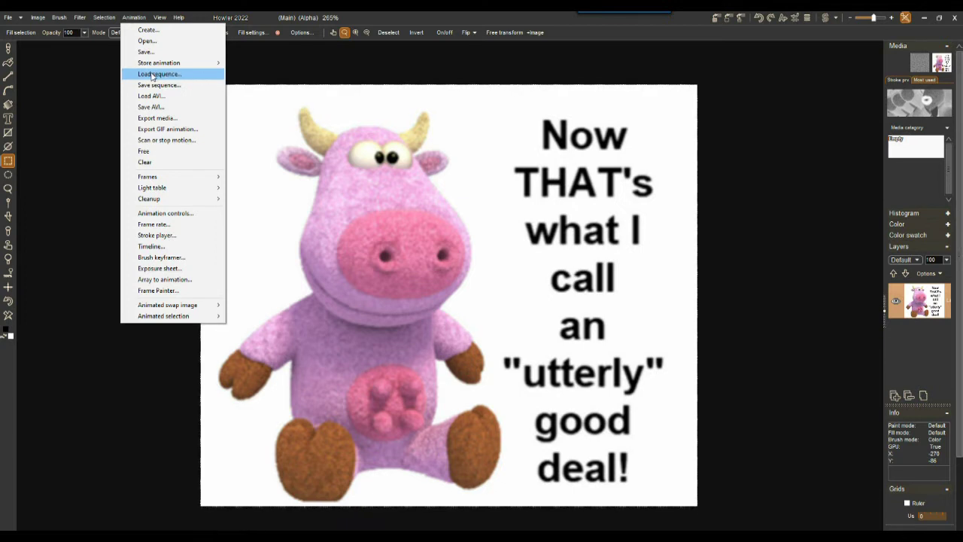
left_click(925, 18)
left_click(925, 18)
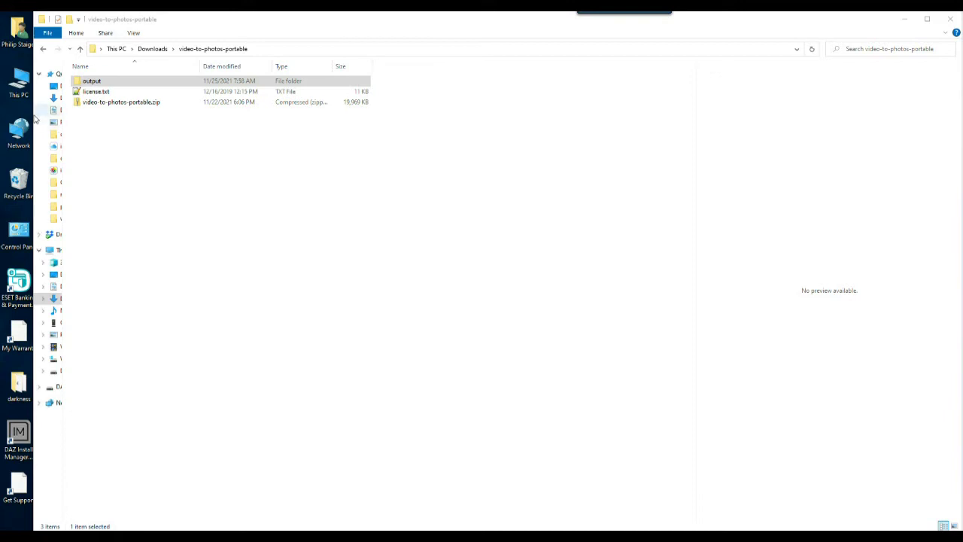
Scan video-to-photos-portable.zip with ESET Internet Security and dismiss the no-threats result
left_click_drag(35, 112, 3, 111)
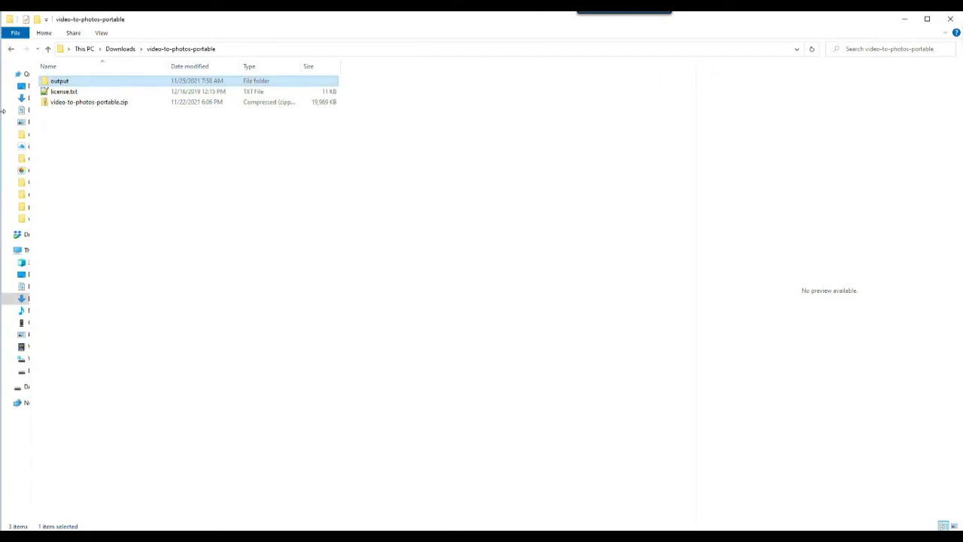
left_click(104, 153)
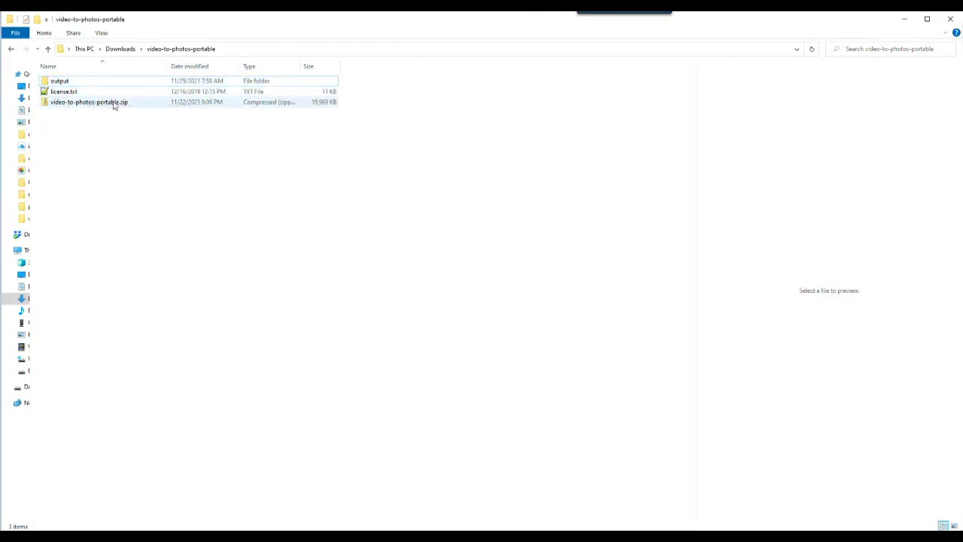
right_click(55, 107)
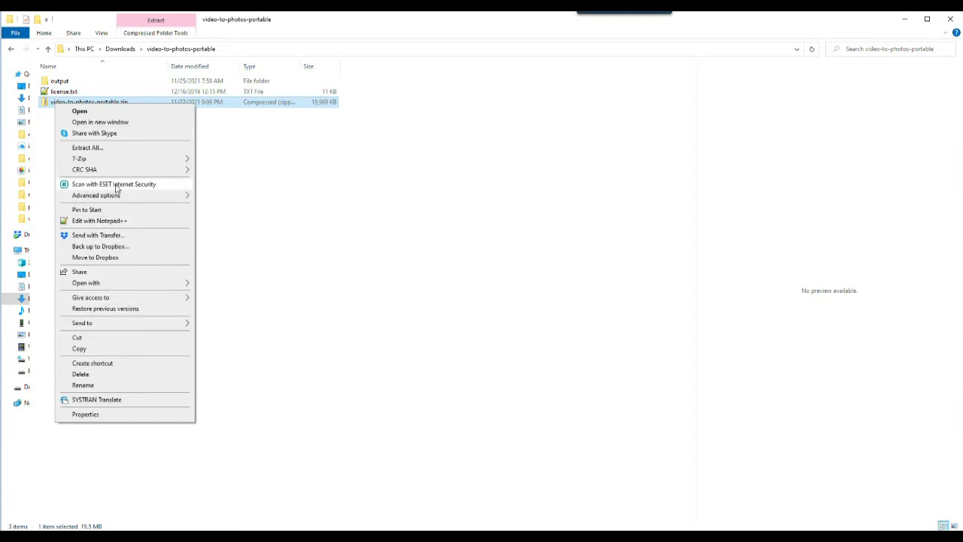
left_click(117, 184)
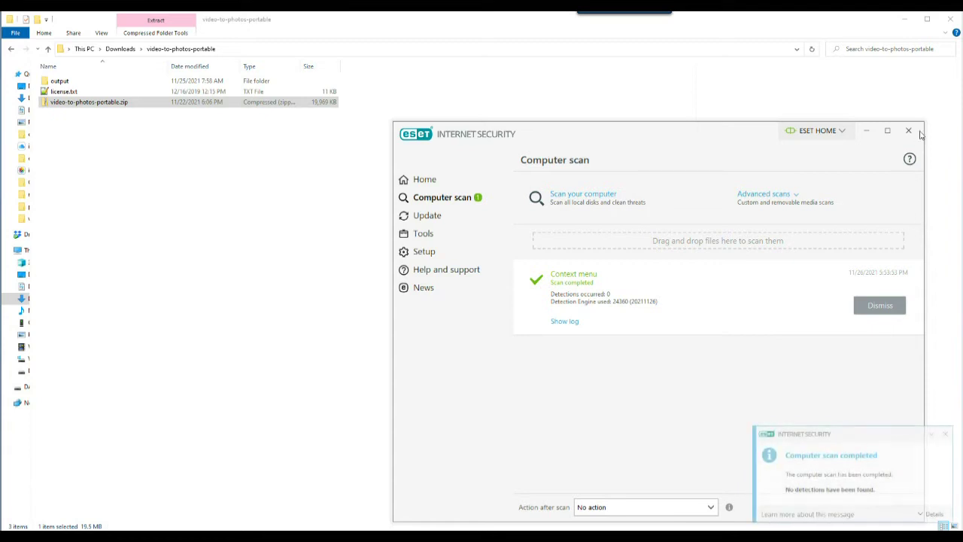
left_click(909, 132)
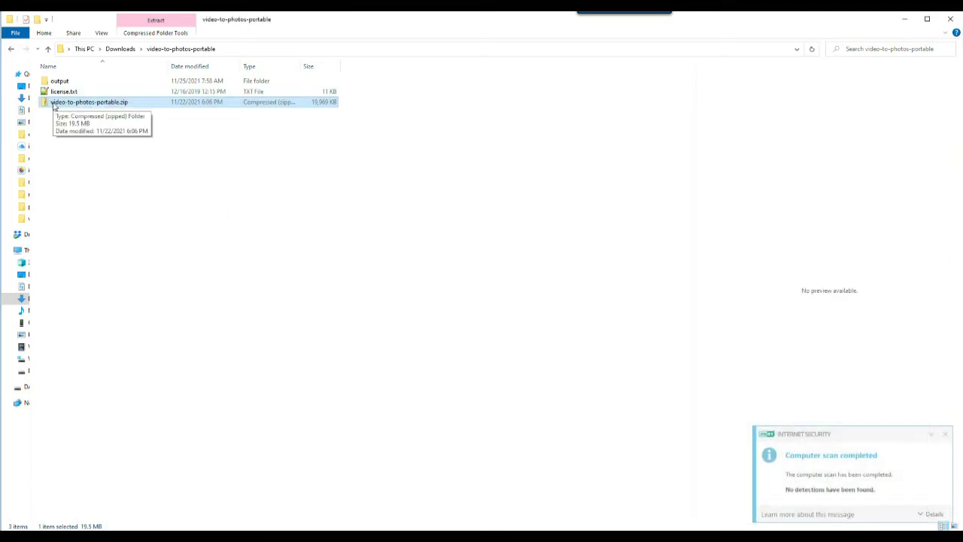
right_click(55, 107)
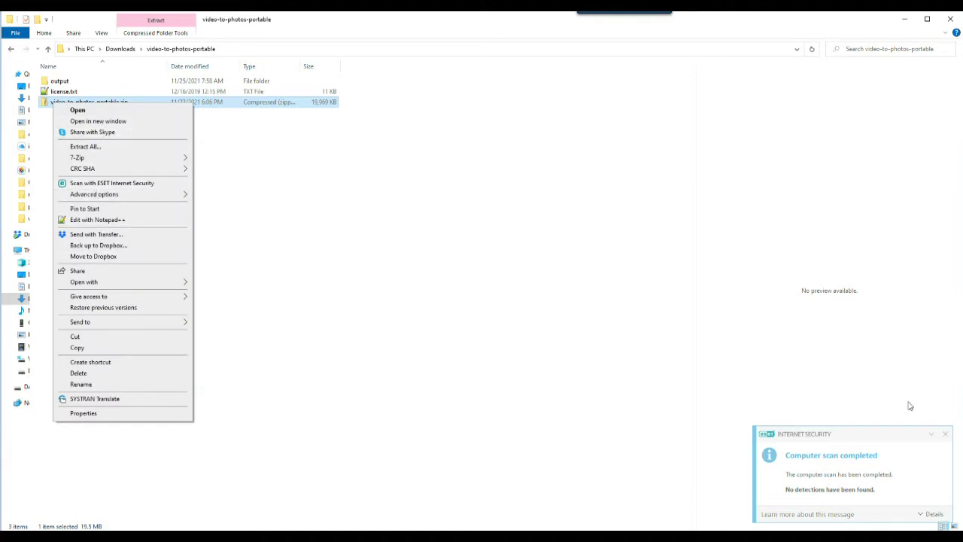
left_click(946, 434)
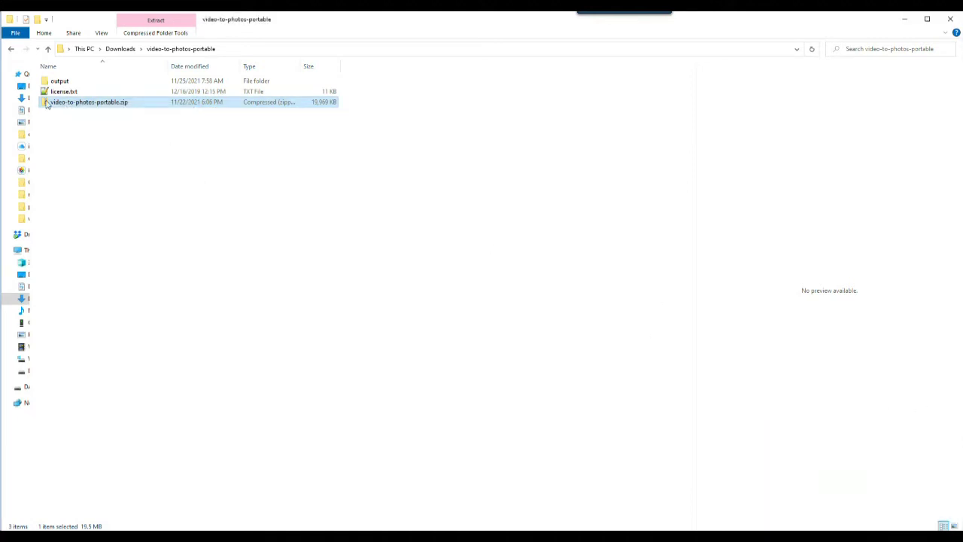
Extract the zip with 7-Zip into a video-to-photos-portable folder
right_click(70, 103)
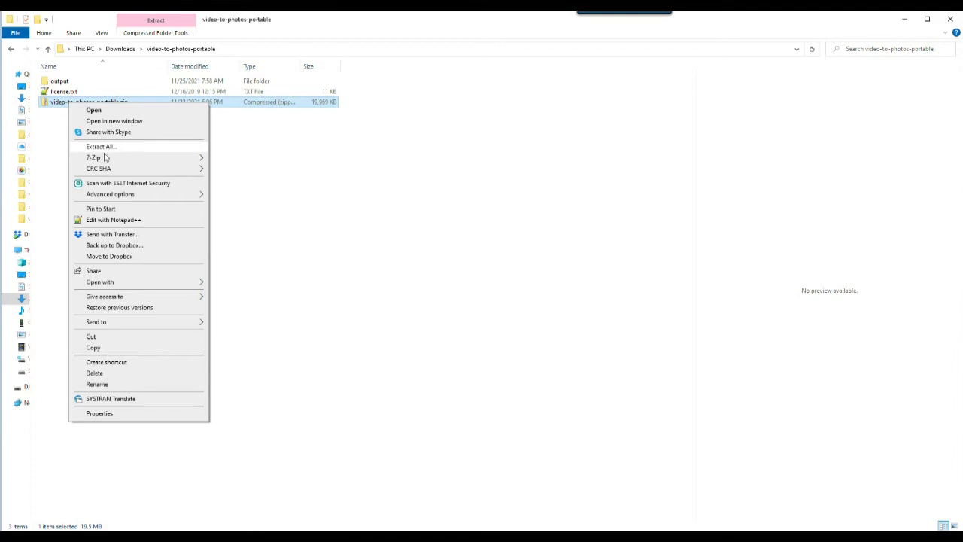
mouse_move(105, 159)
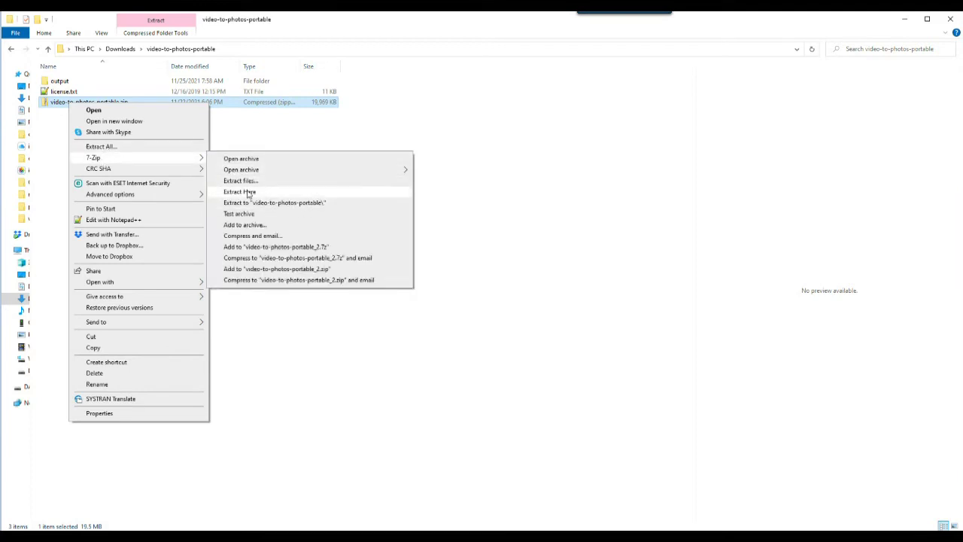
left_click(251, 202)
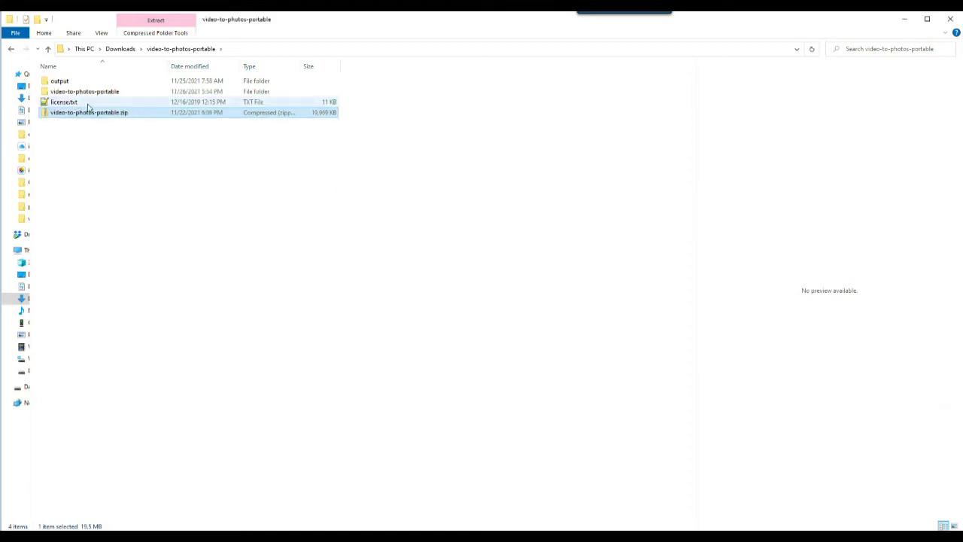
Open the extracted folder and launch its Vovsoft website shortcut
double_click(89, 93)
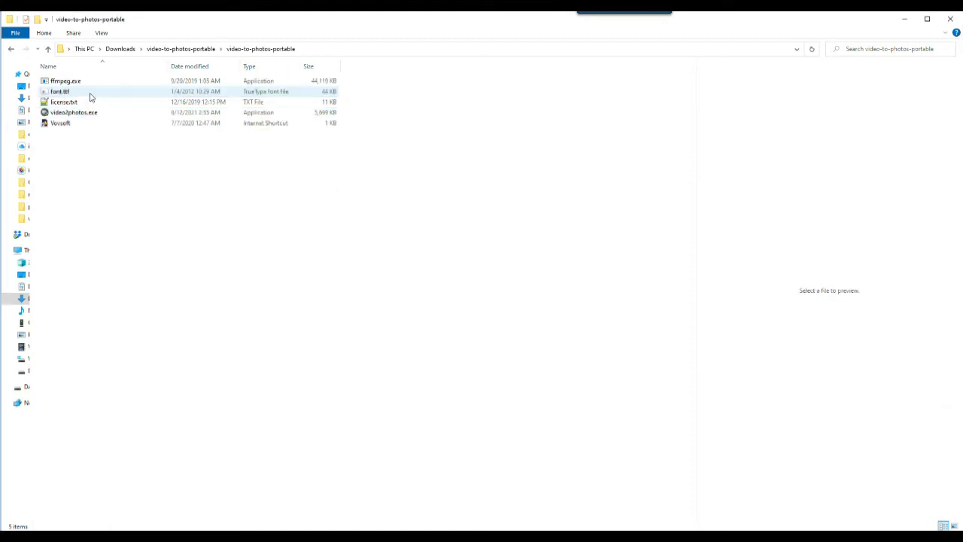
left_click(320, 48)
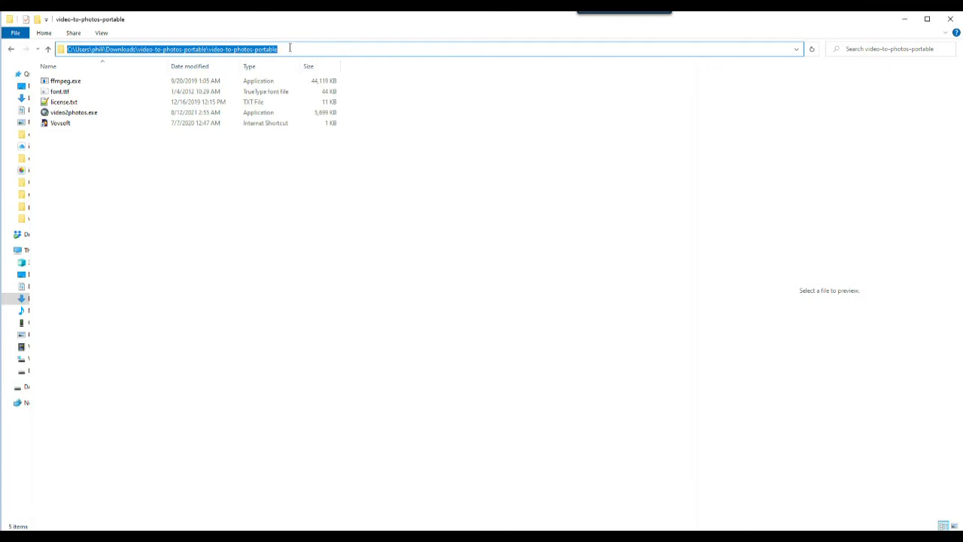
left_click(144, 155)
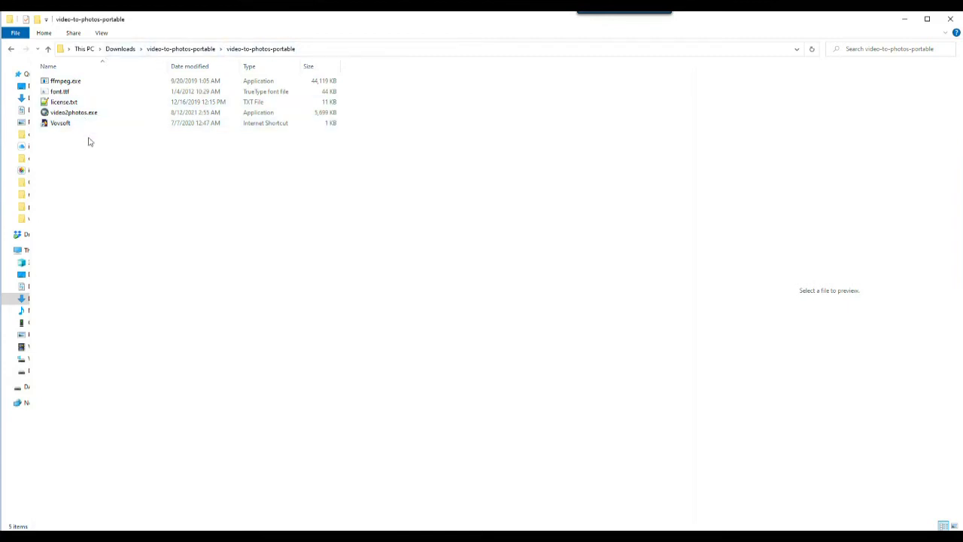
left_click(74, 114)
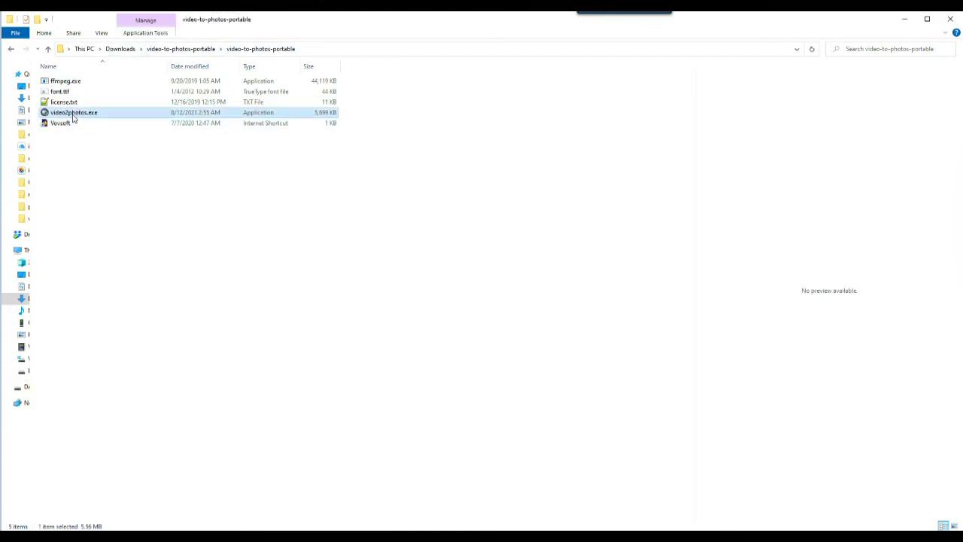
double_click(66, 124)
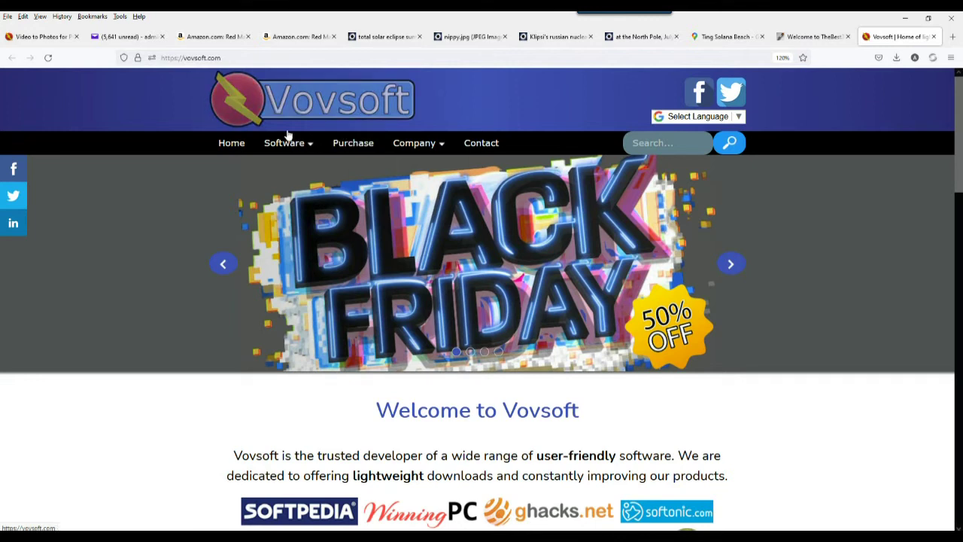
Go to the Vovsoft Windows Software page
mouse_move(288, 143)
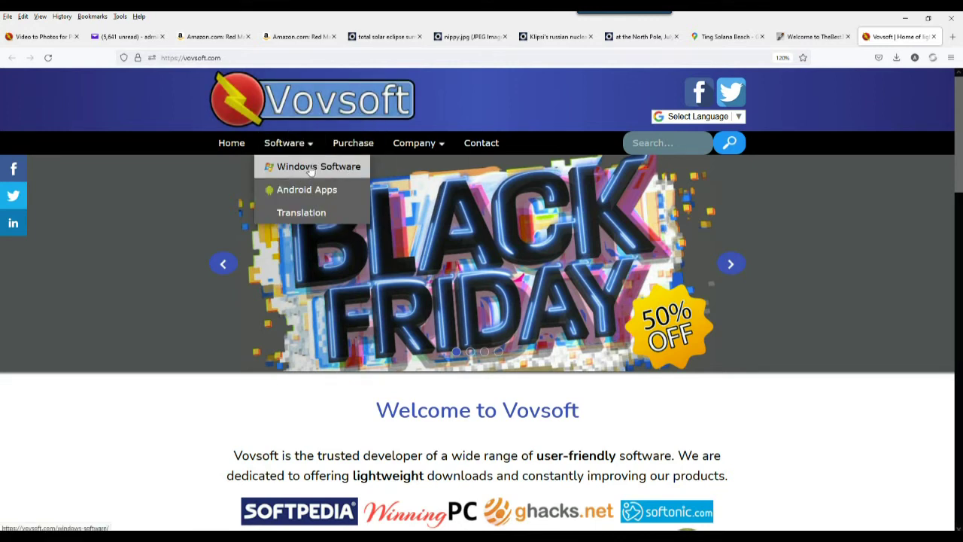
left_click(311, 169)
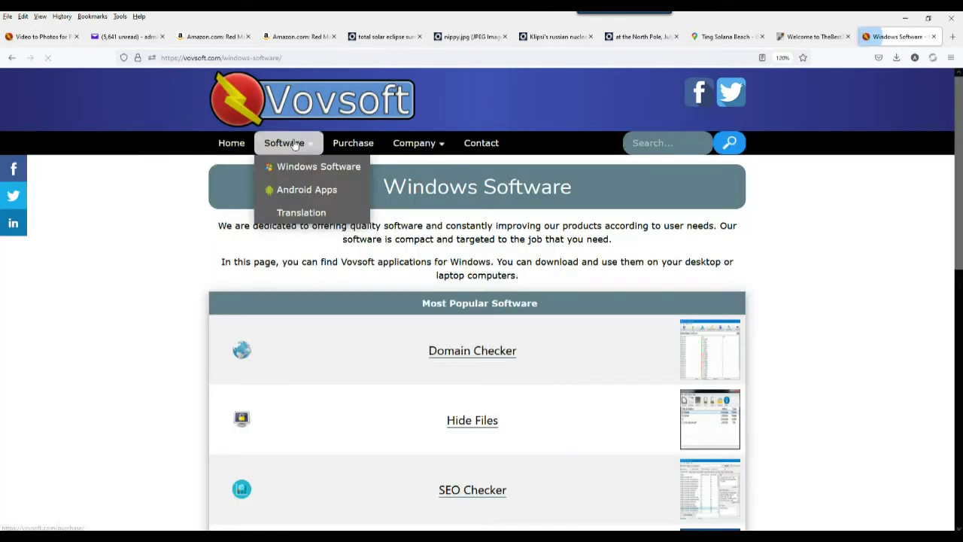
scroll(535, 308, "down", 15)
scroll(366, 278, "up", 15)
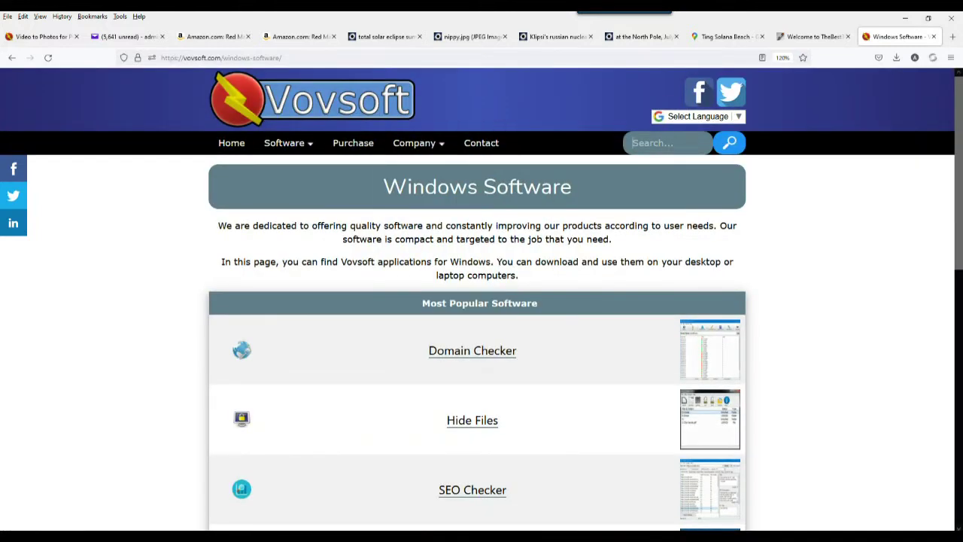
Search the Vovsoft site for 'transl'
left_click(652, 142)
type("transl")
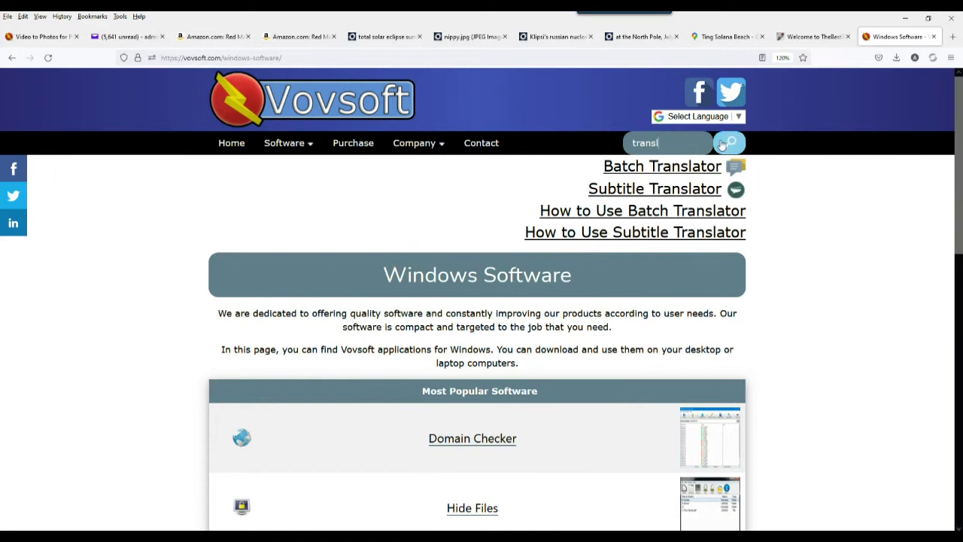
left_click(721, 143)
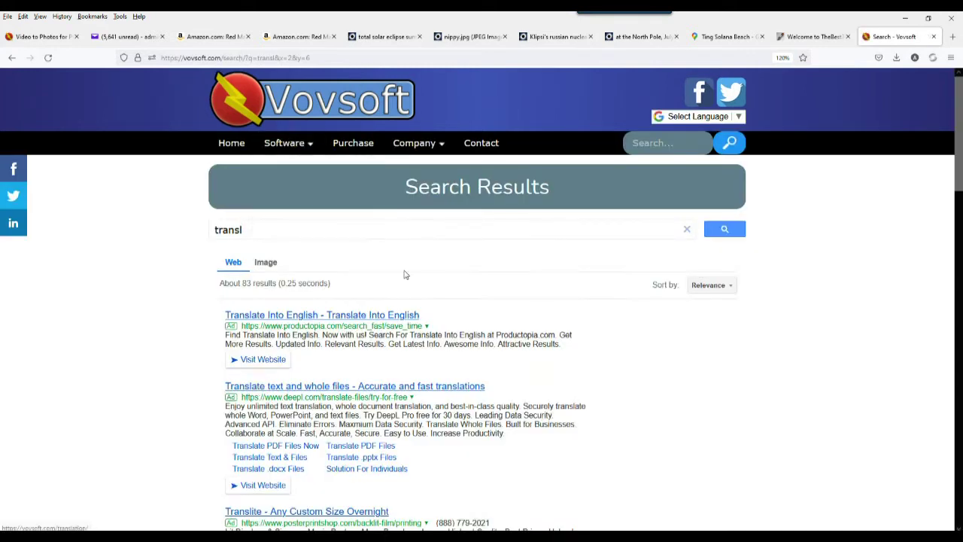
scroll(307, 375, "down", 3)
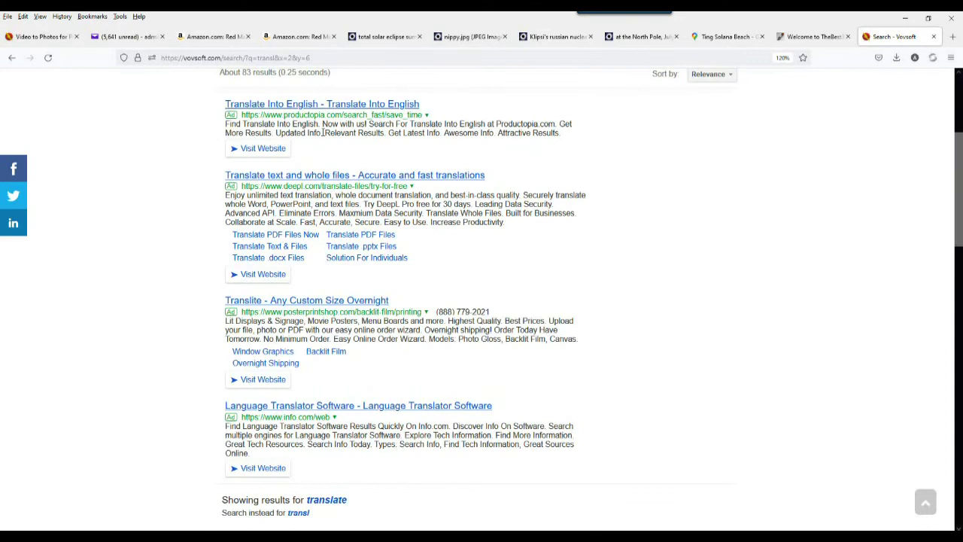
scroll(324, 132, "up", 3)
Return to Windows Software and show the complete program list
mouse_move(279, 143)
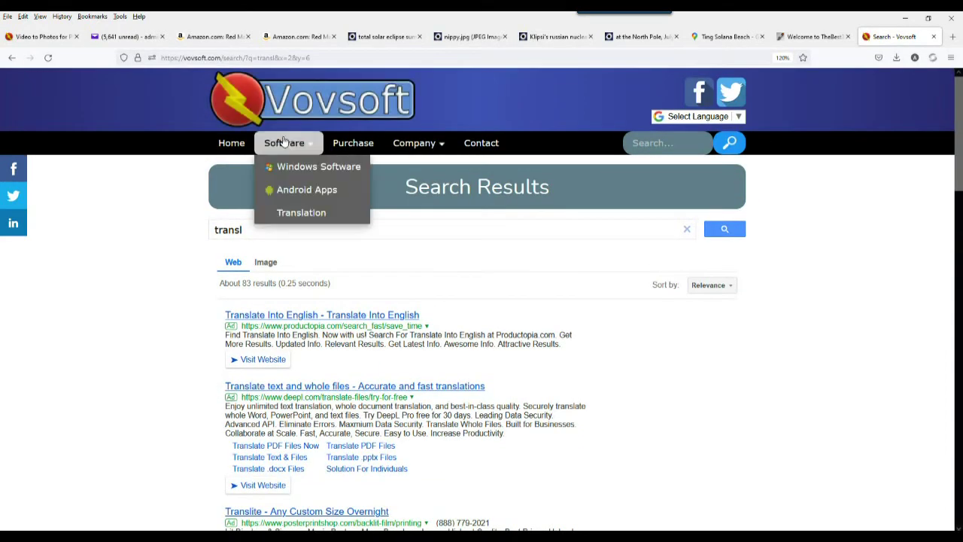
left_click(316, 169)
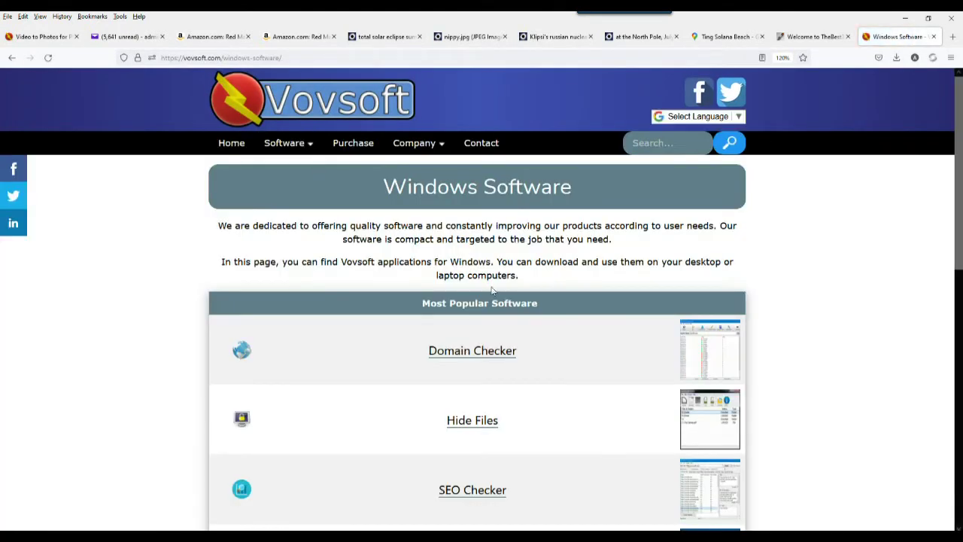
scroll(491, 293, "down", 10)
left_click(477, 173)
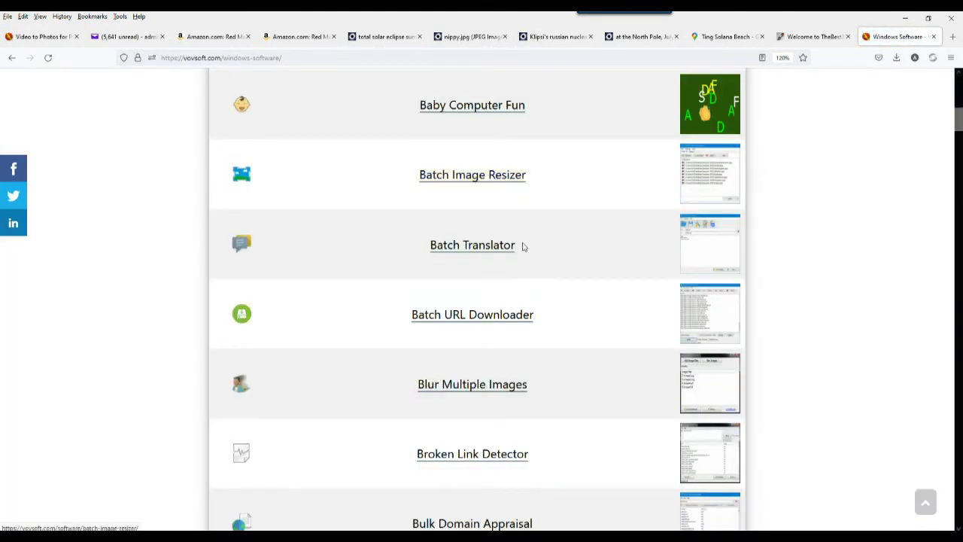
Find 'video' in the software list and open the Video to Photos product page
key("ctrl+f")
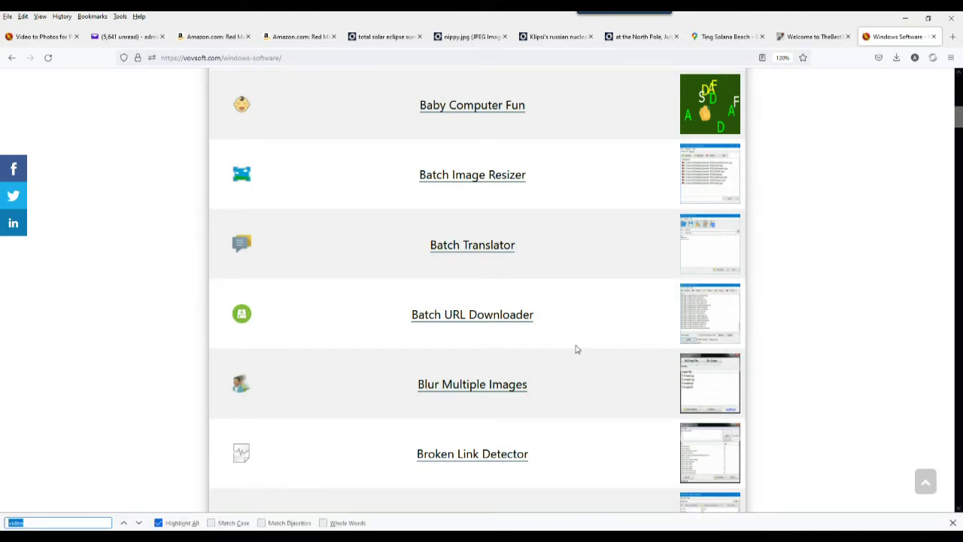
type("video")
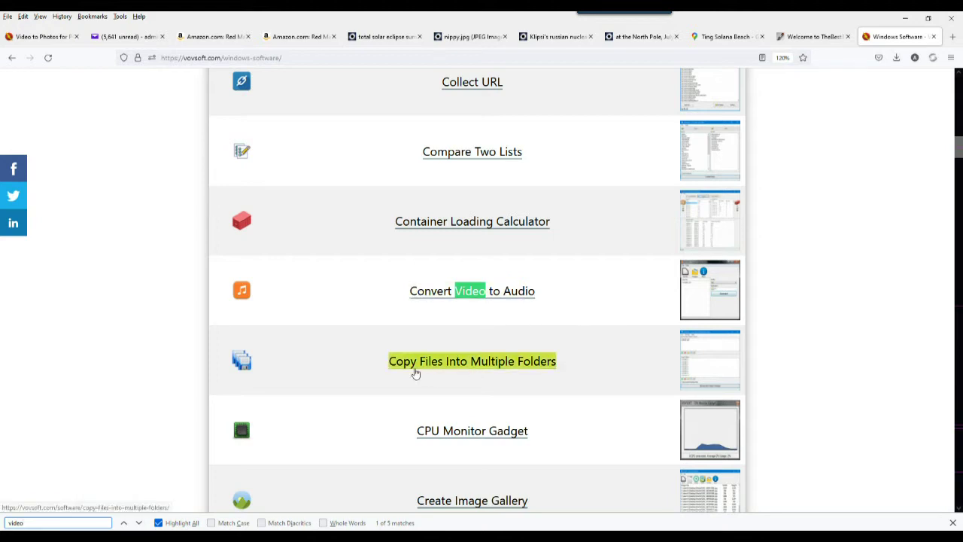
left_click(961, 458)
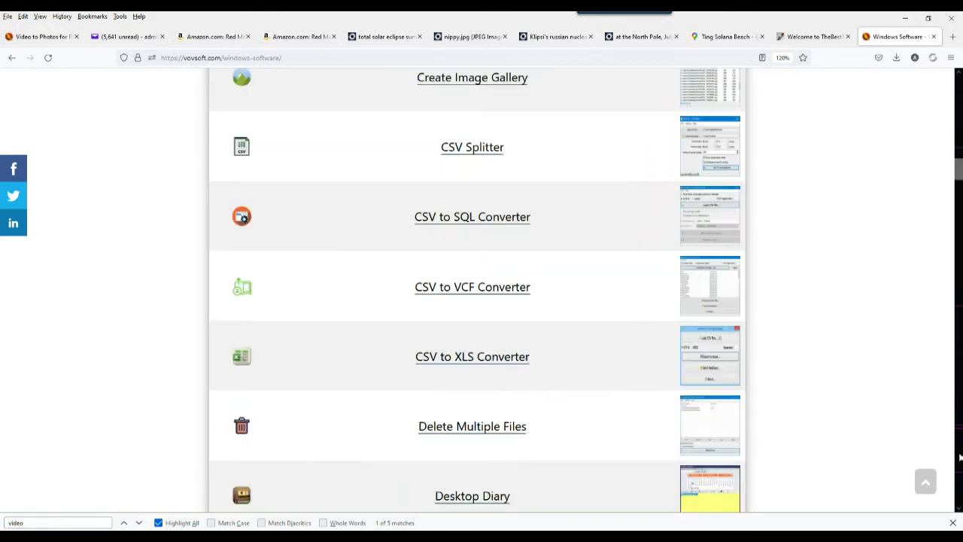
left_click(961, 457)
left_click(960, 458)
left_click(961, 458)
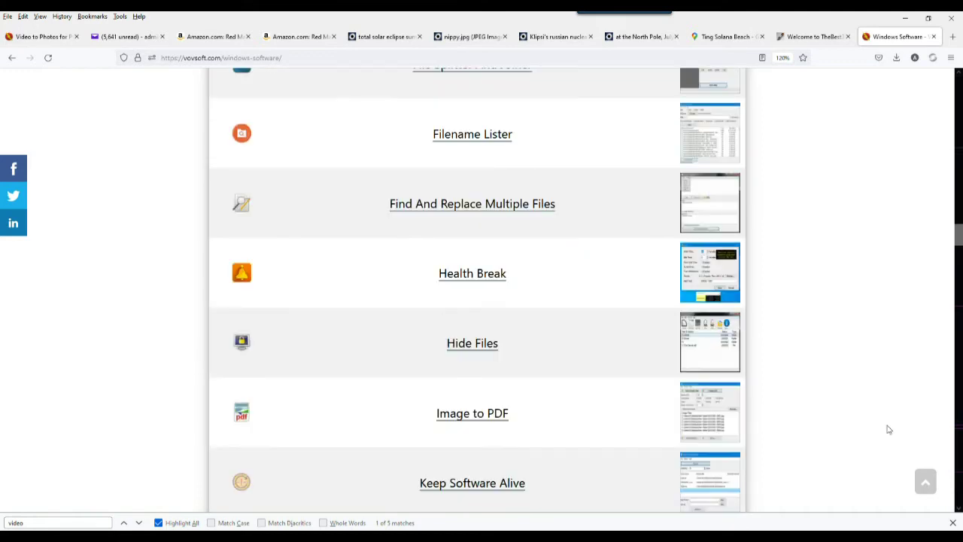
left_click(139, 524)
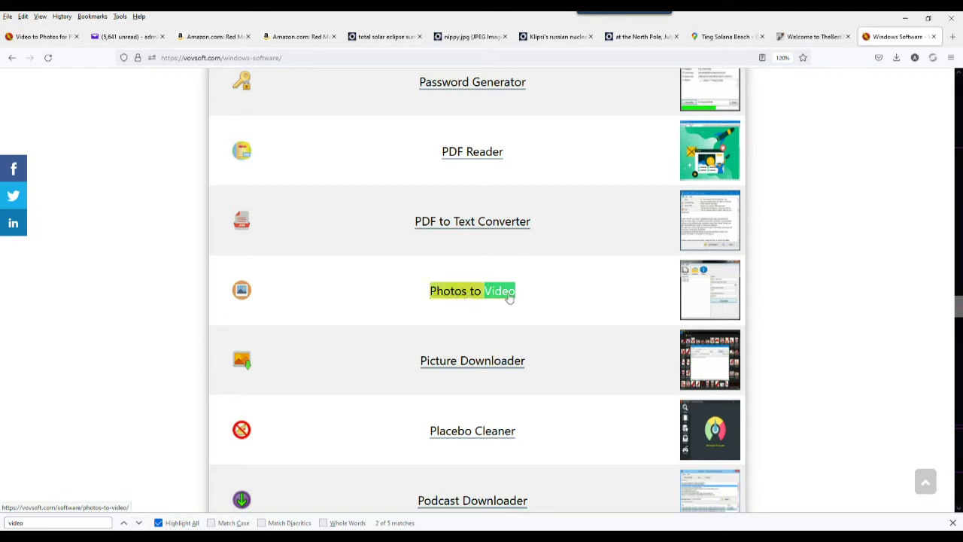
left_click(139, 522)
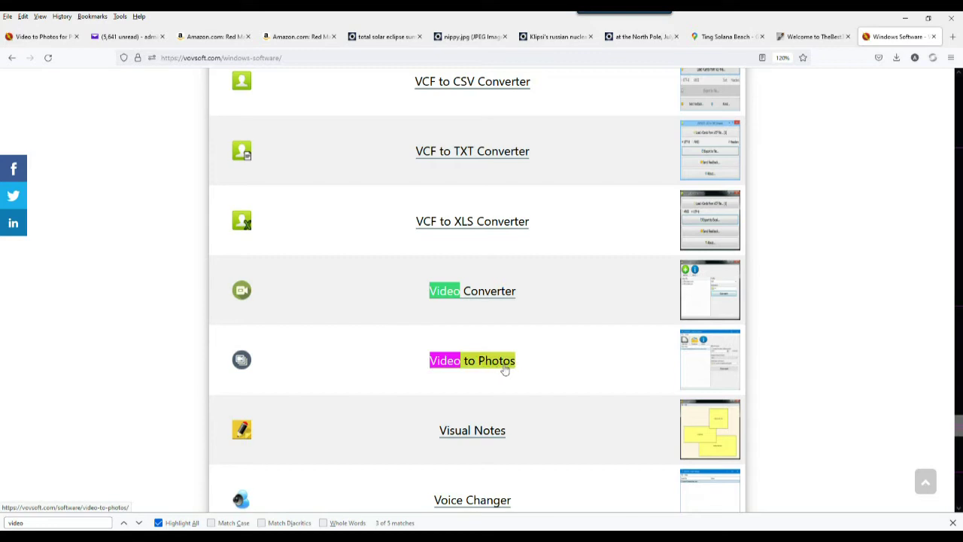
left_click(474, 361)
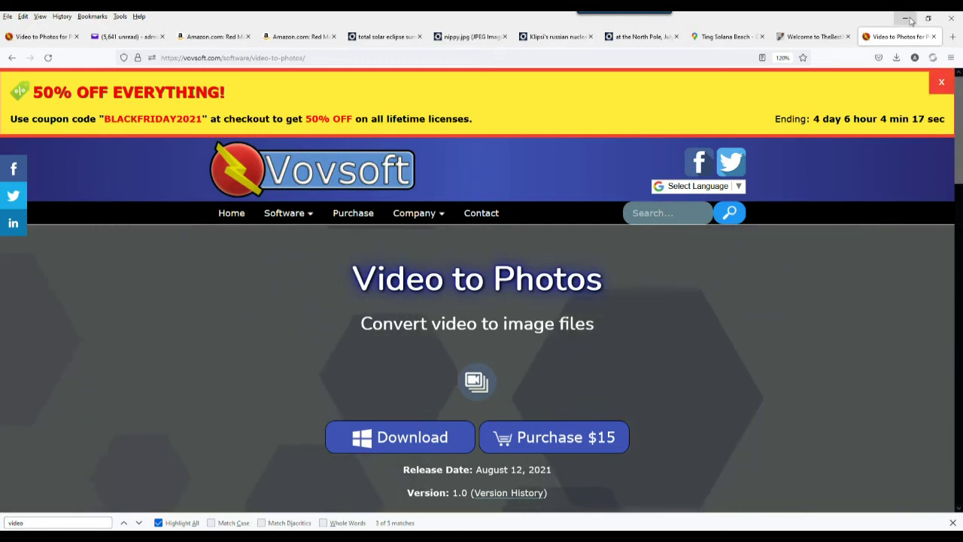
Scroll the Video to Photos page and view its enlarged program screenshot
scroll(747, 304, "down", 3)
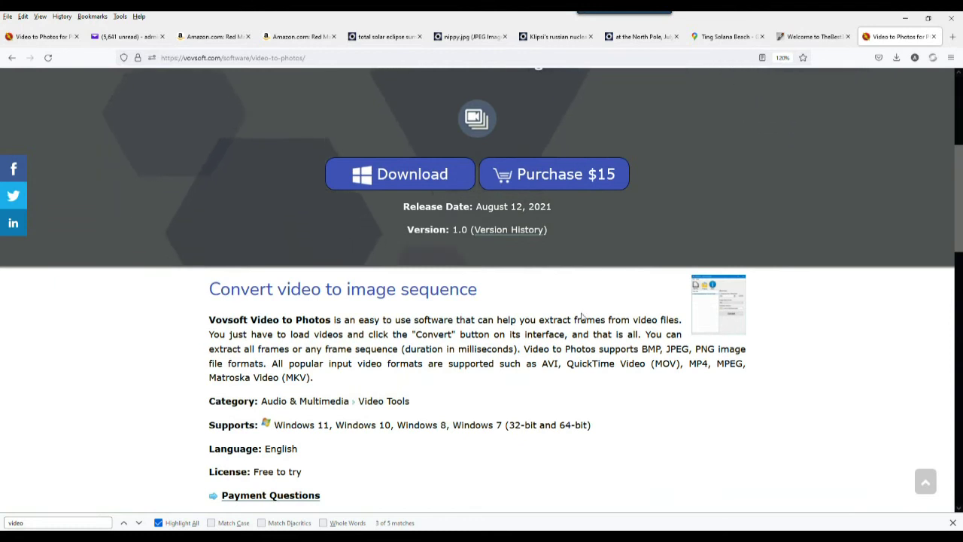
left_click(725, 308)
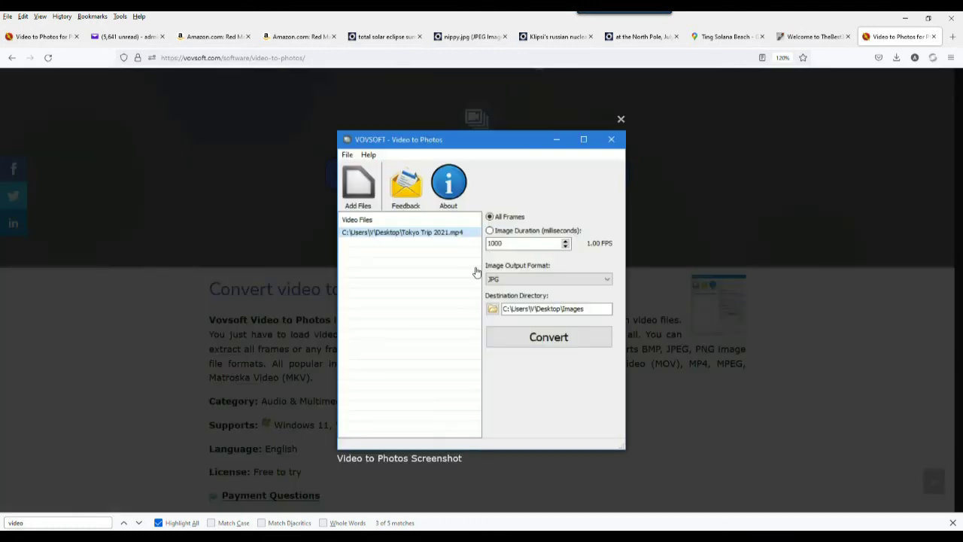
left_click(621, 119)
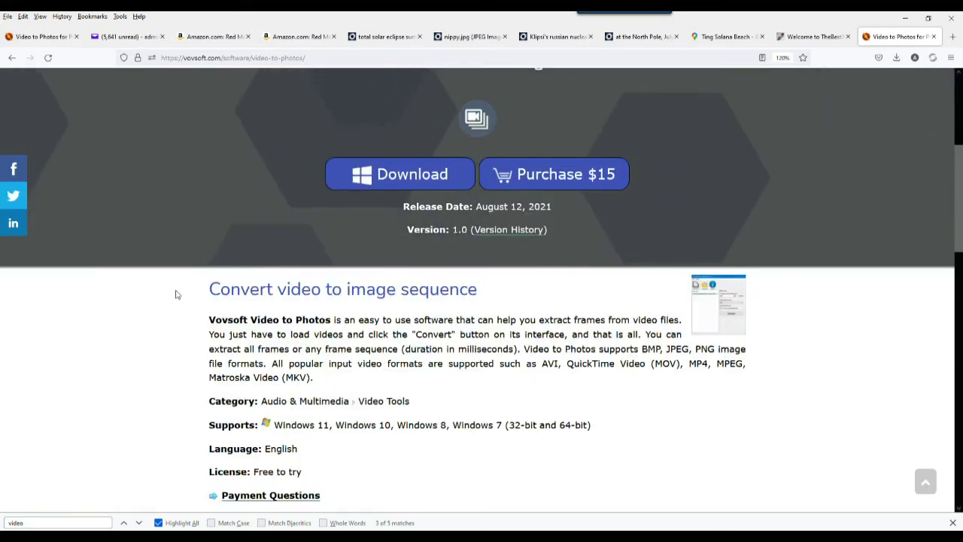
scroll(172, 267, "down", 2)
scroll(188, 274, "up", 7)
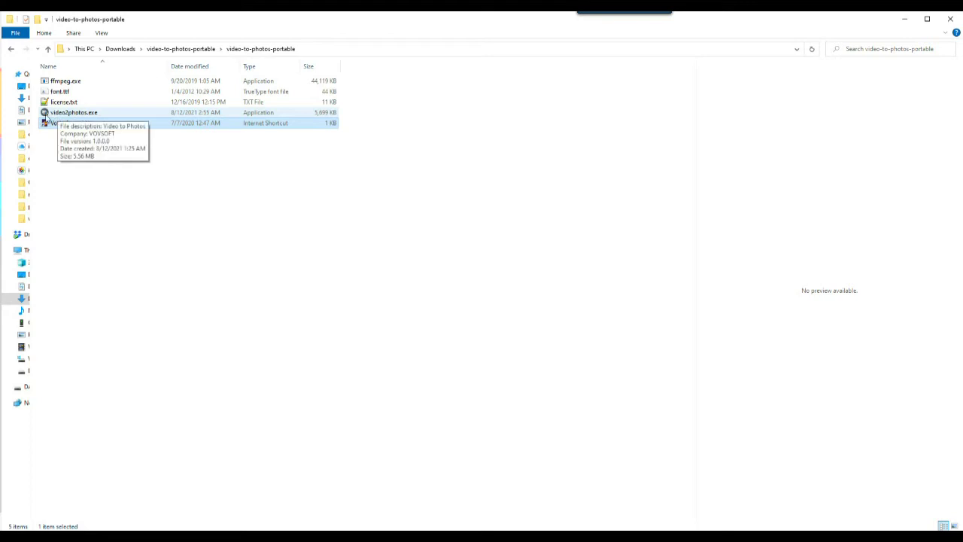
Launch video2photos.exe, continue past the trial notice, and move its window up-left
left_click(67, 114)
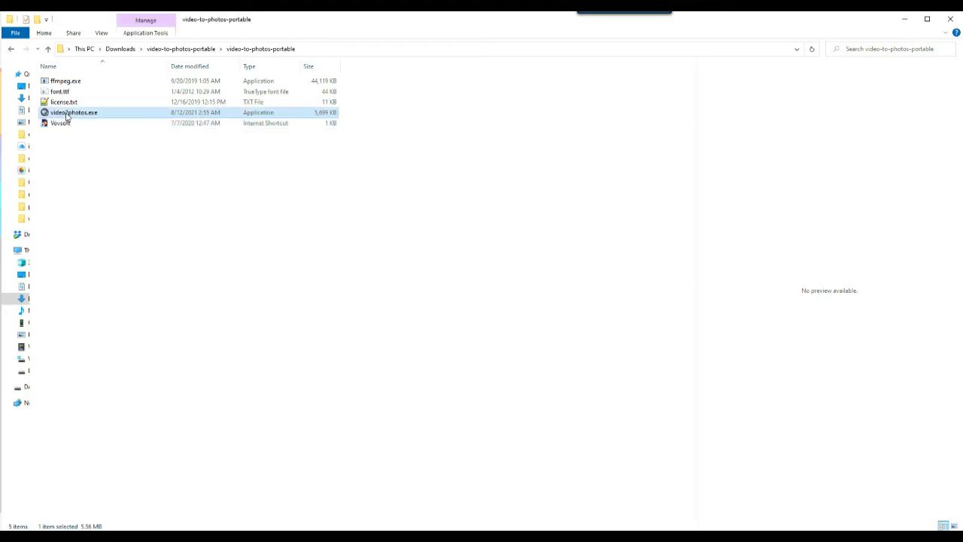
double_click(66, 114)
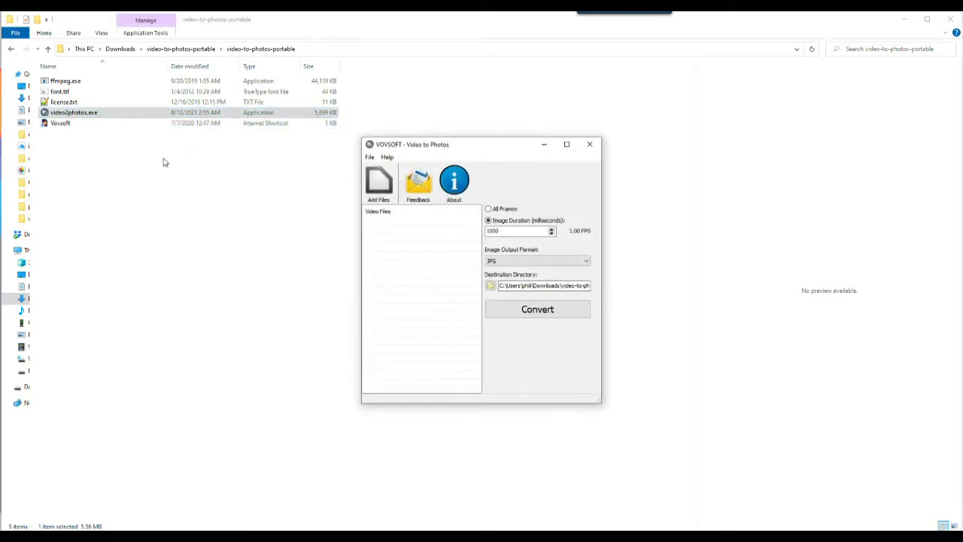
left_click_drag(522, 152, 317, 90)
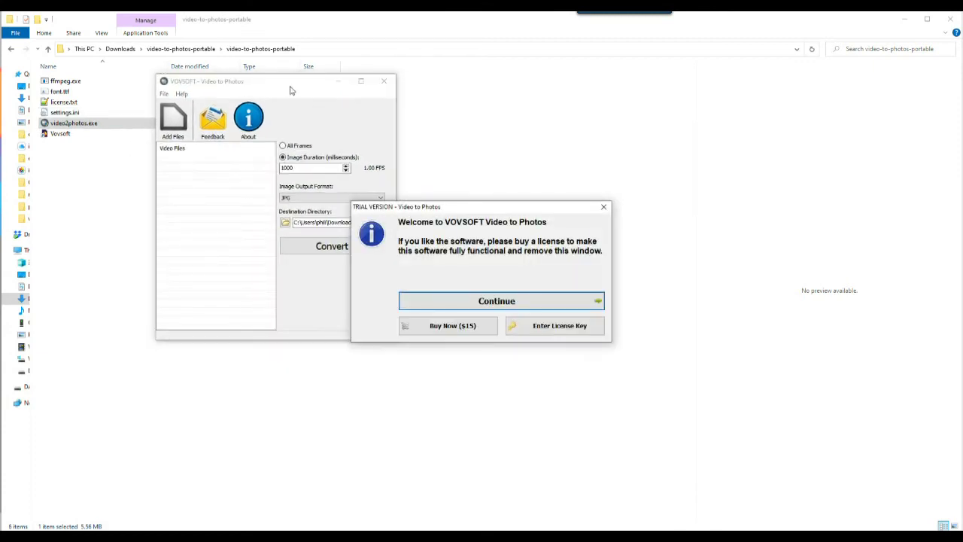
left_click(495, 301)
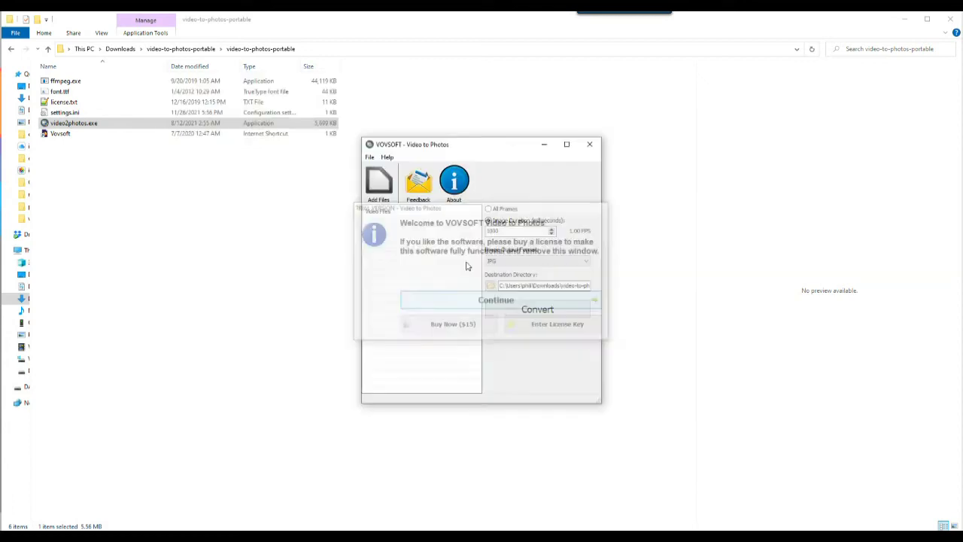
left_click_drag(475, 149, 368, 153)
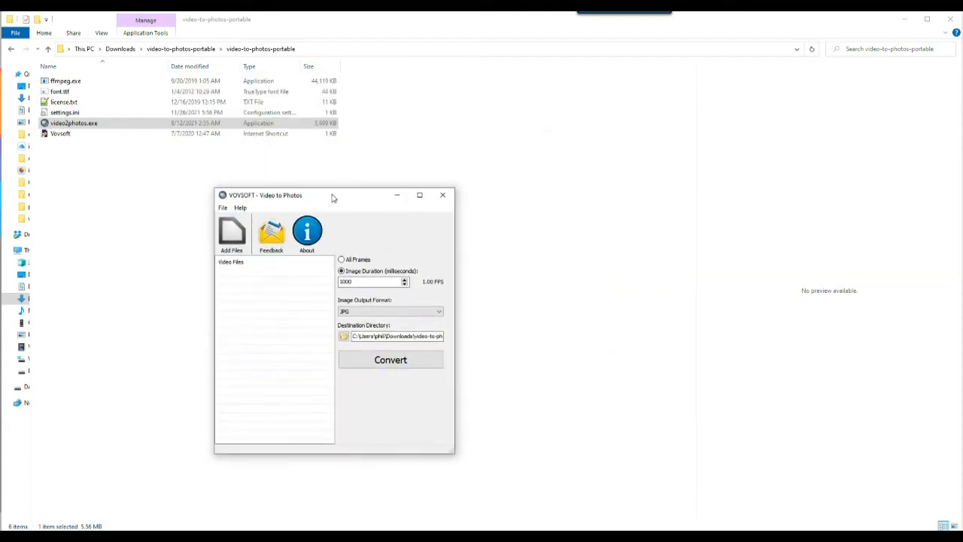
left_click_drag(334, 198, 266, 187)
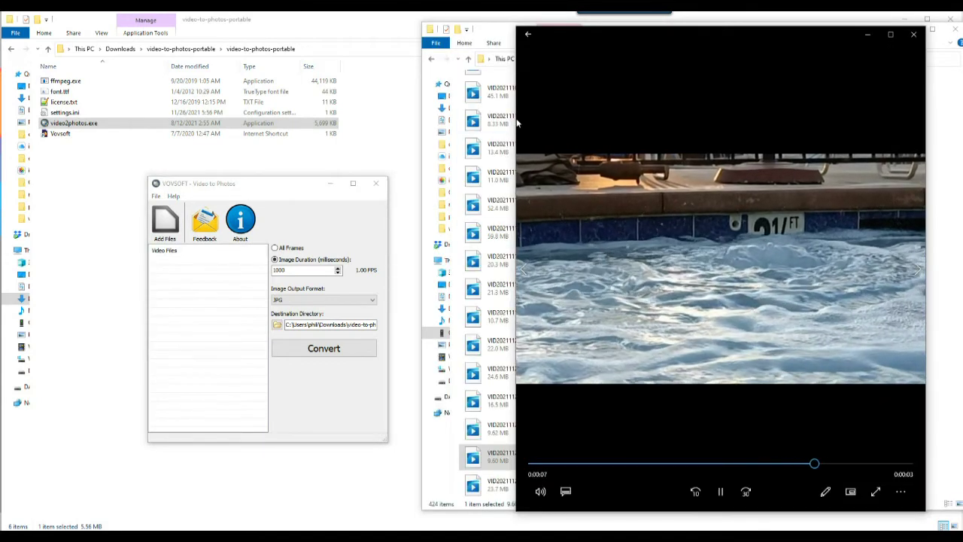
Resize and arrange the Movies & TV player and Camera folder windows side by side
left_click_drag(517, 123, 581, 123)
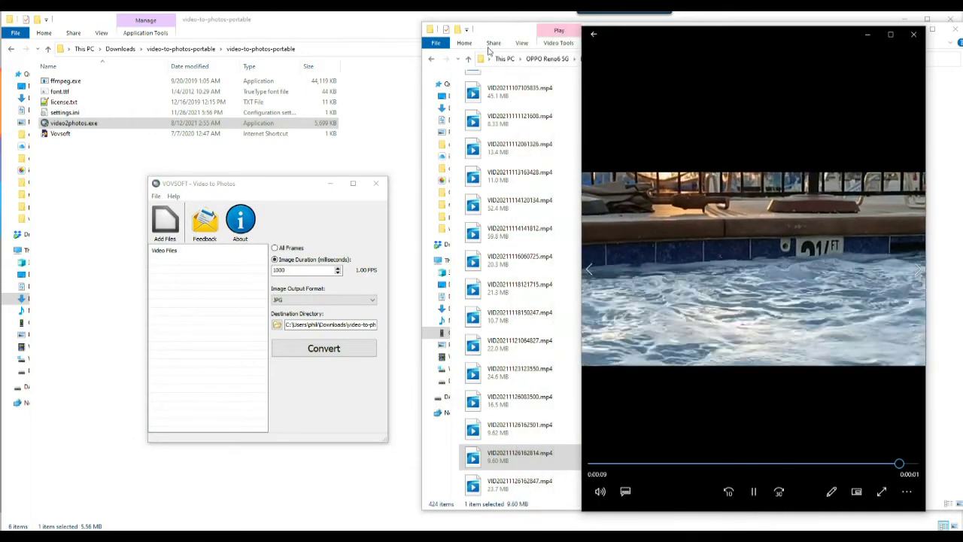
left_click_drag(509, 33, 296, 22)
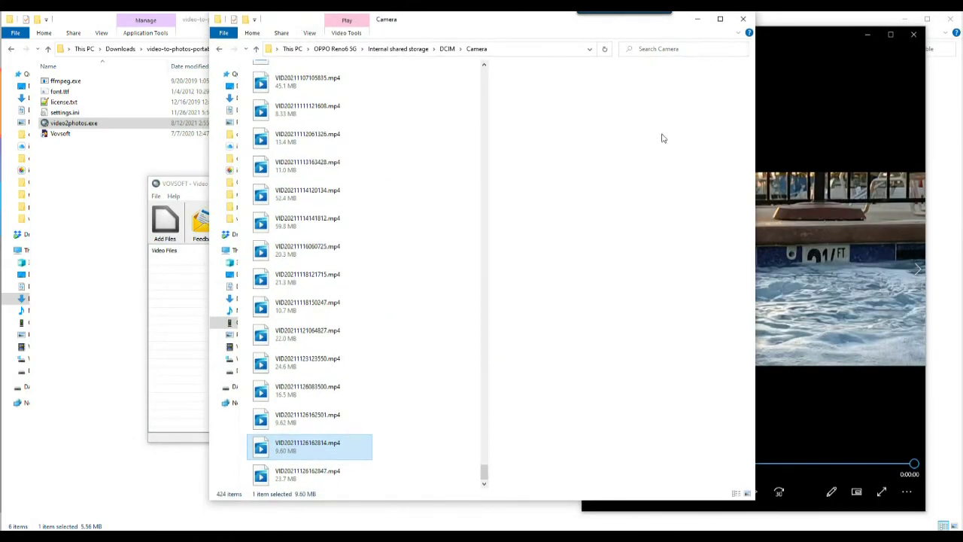
left_click_drag(754, 174, 529, 181)
left_click_drag(343, 145, 467, 146)
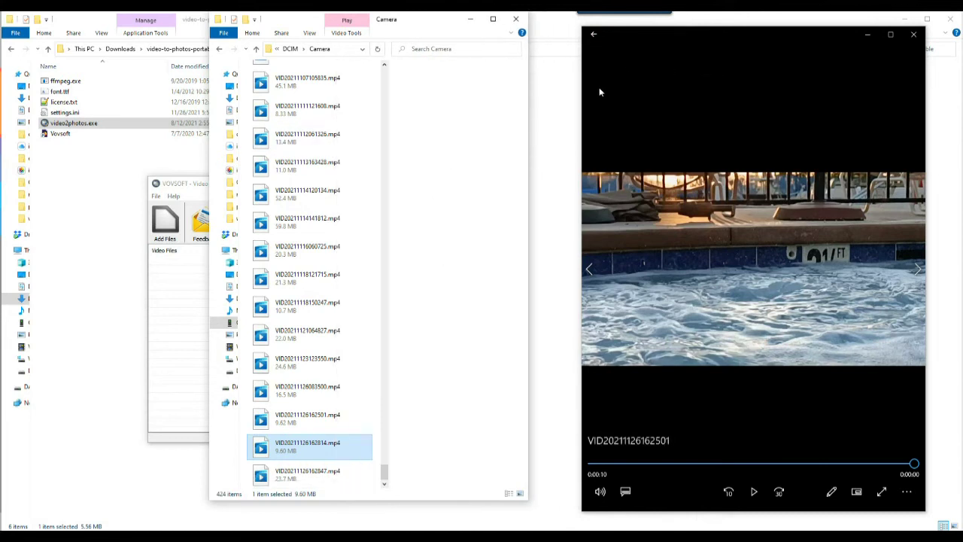
left_click_drag(580, 84, 506, 85)
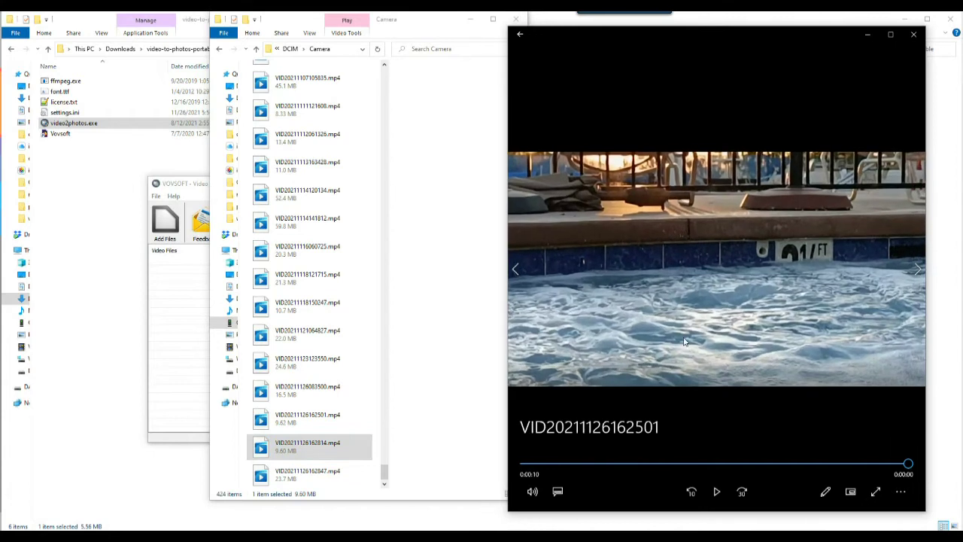
Play VID20211126162847.mp4, then VID20211126162814.mp4, from the Camera folder
left_click(311, 473)
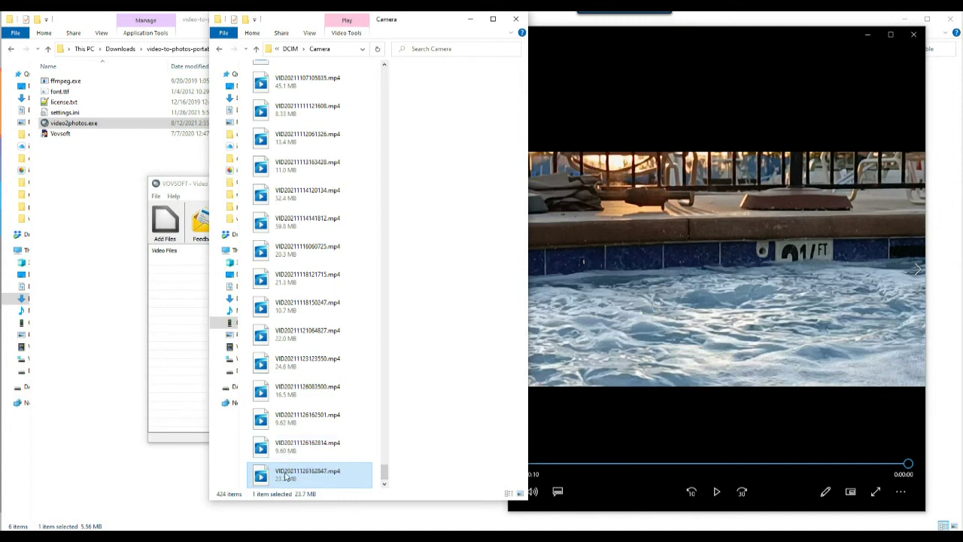
double_click(286, 475)
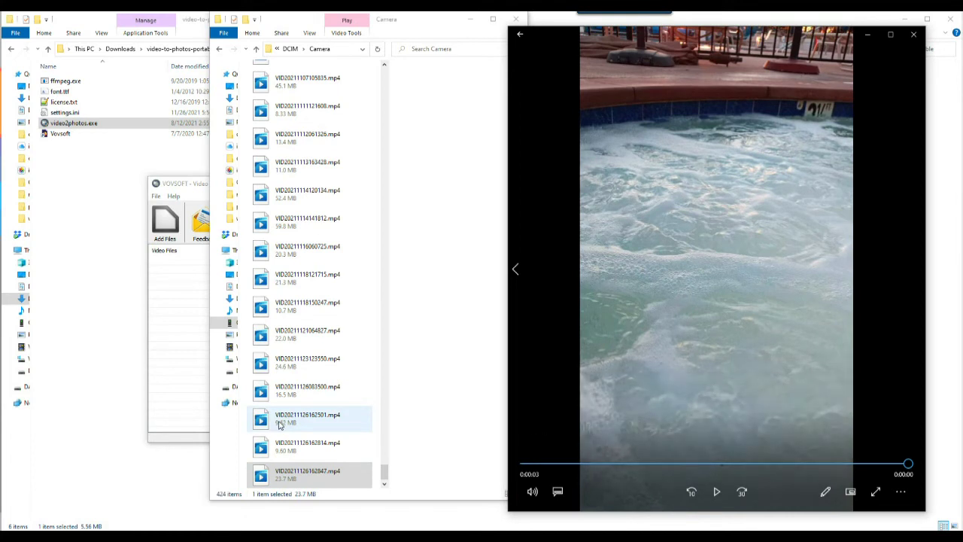
left_click(290, 450)
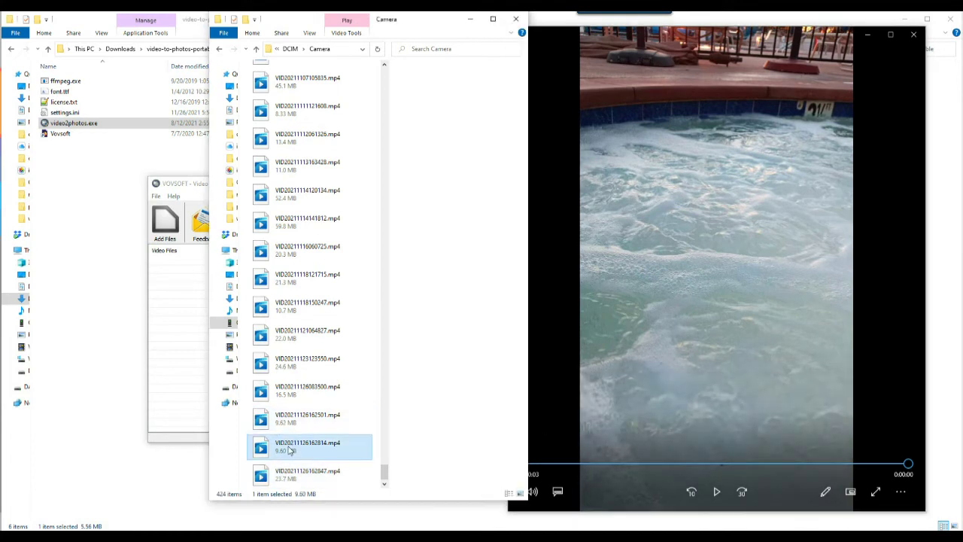
double_click(290, 450)
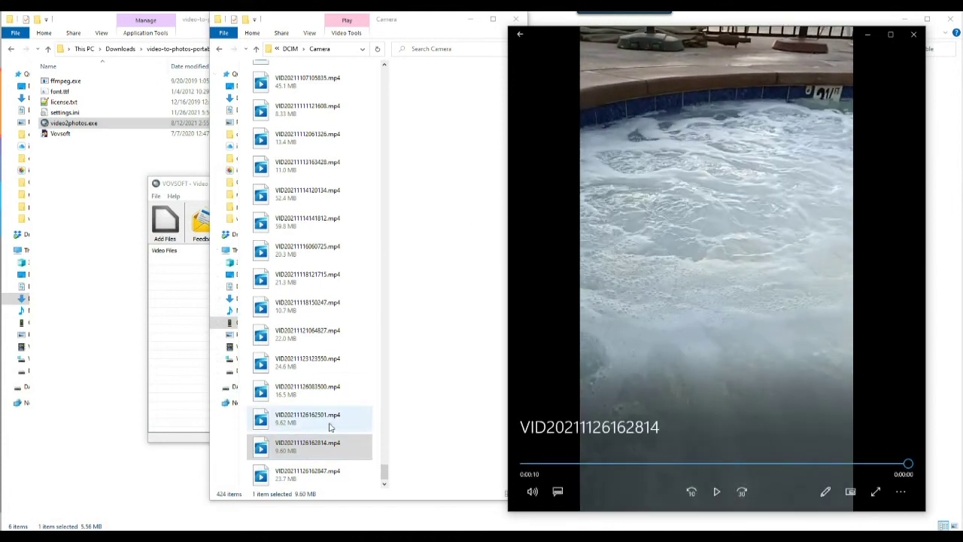
left_click_drag(322, 446, 230, 358)
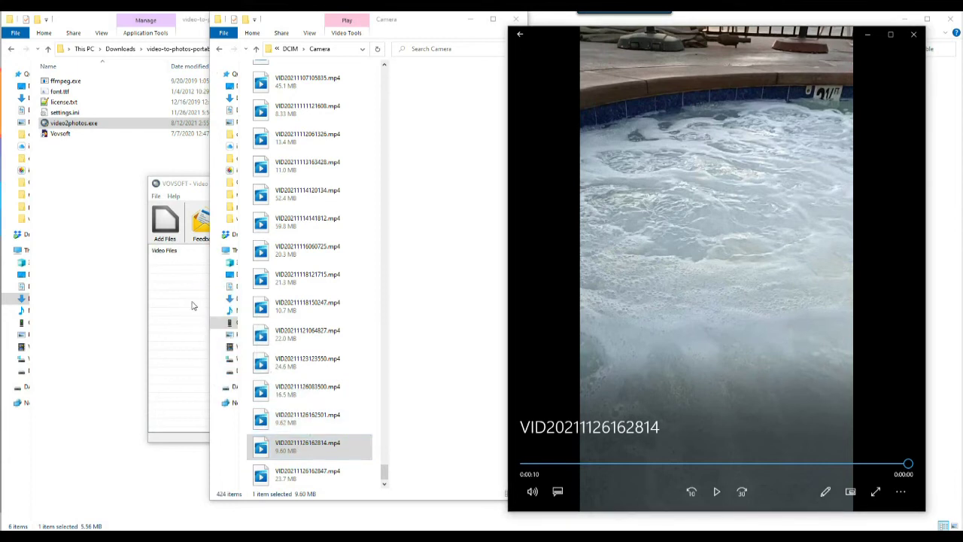
Close the Movies & TV player and place the Camera folder beside Video to Photos
left_click(263, 449)
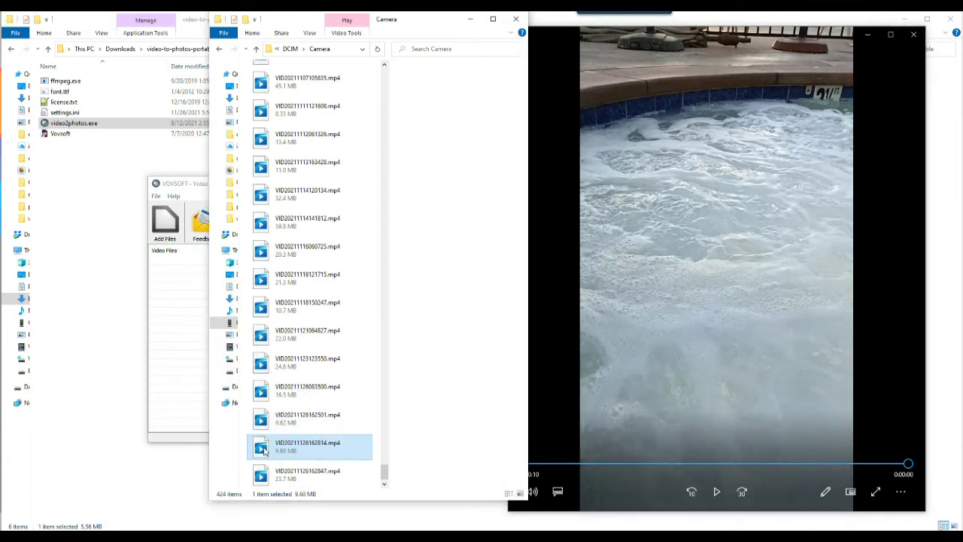
left_click(199, 348)
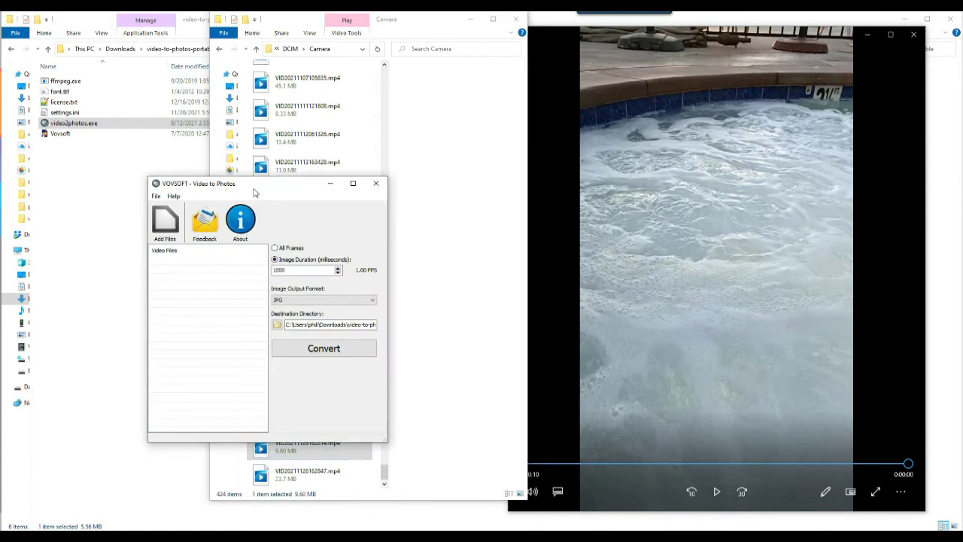
left_click_drag(286, 191, 204, 187)
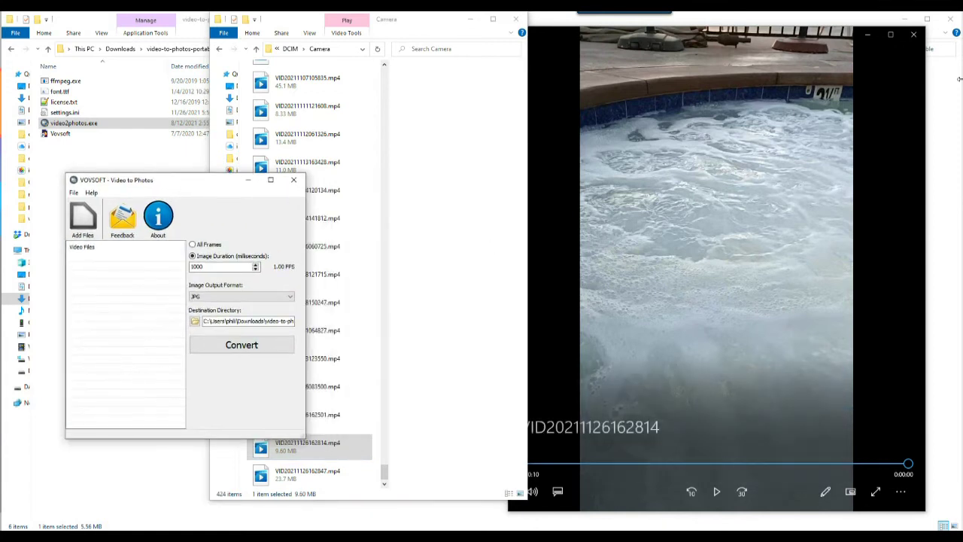
left_click(914, 35)
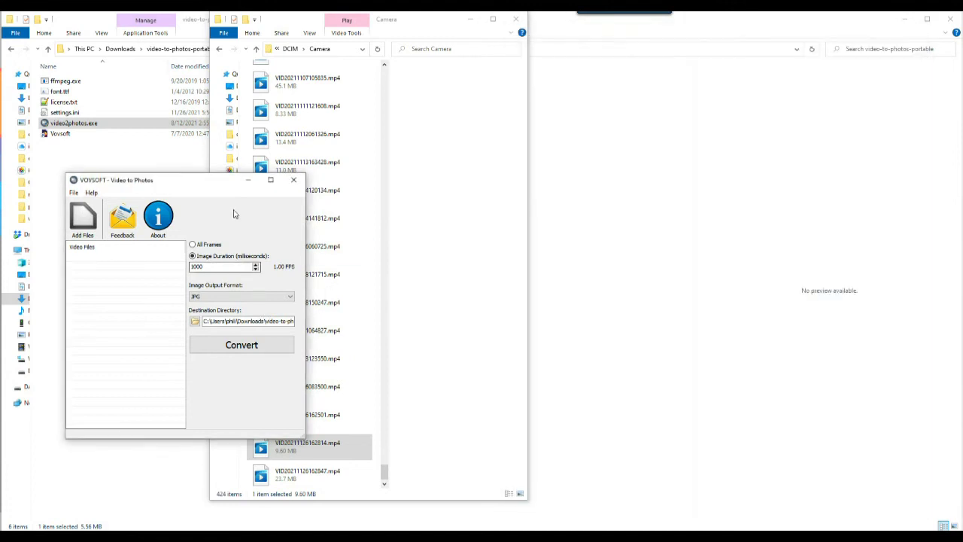
left_click_drag(208, 154, 259, 157)
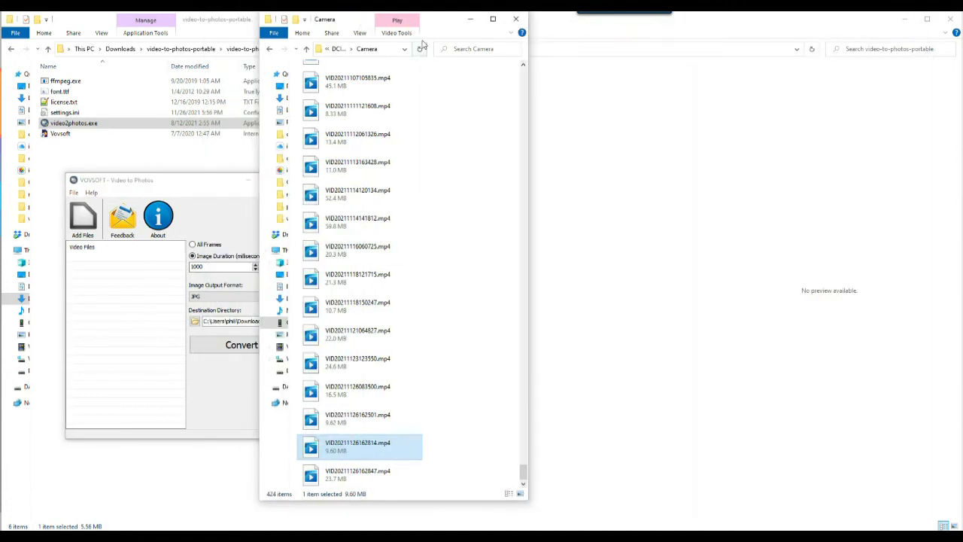
left_click_drag(449, 24, 548, 29)
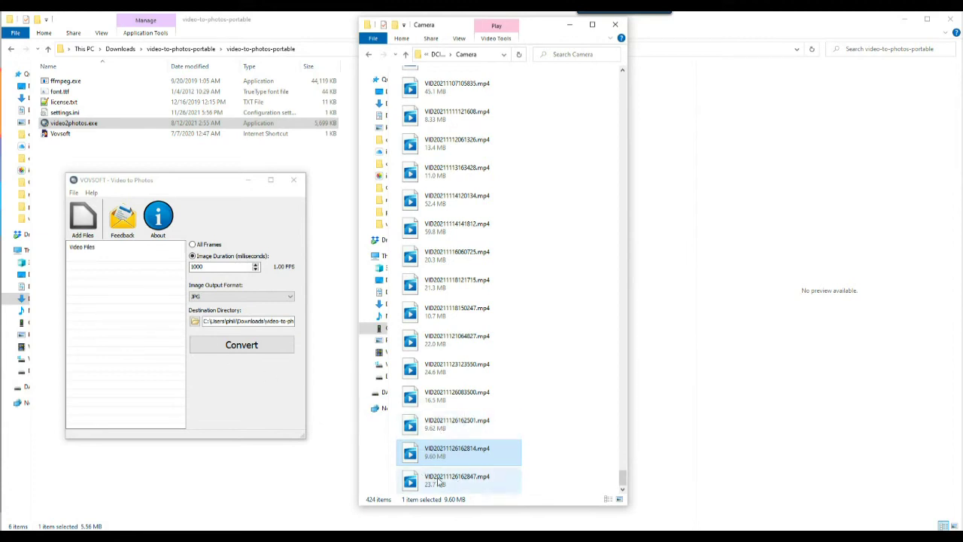
left_click_drag(435, 482, 95, 254)
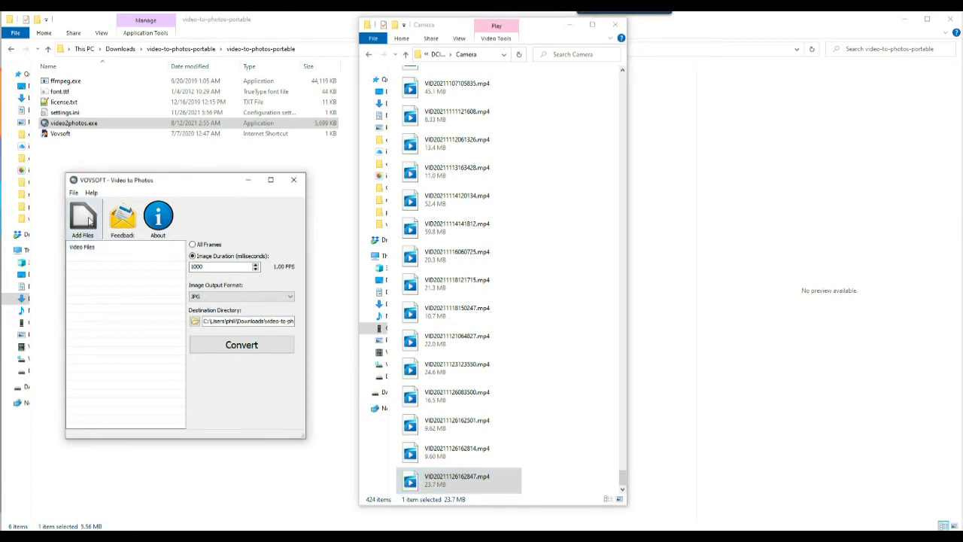
Open the Add Files picker, move and widen it, and shrink the Camera window beside it
left_click(89, 219)
left_click_drag(332, 89, 683, 54)
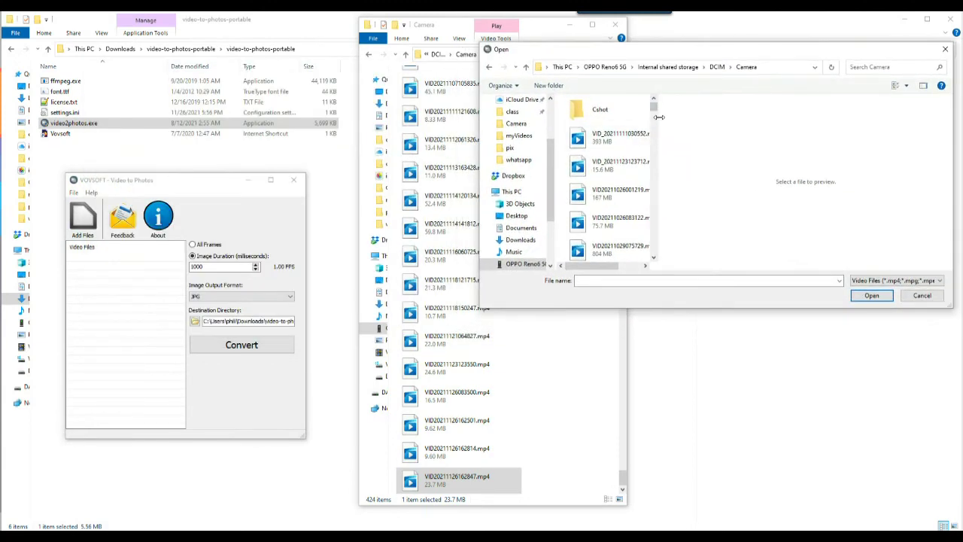
left_click_drag(659, 116, 719, 113)
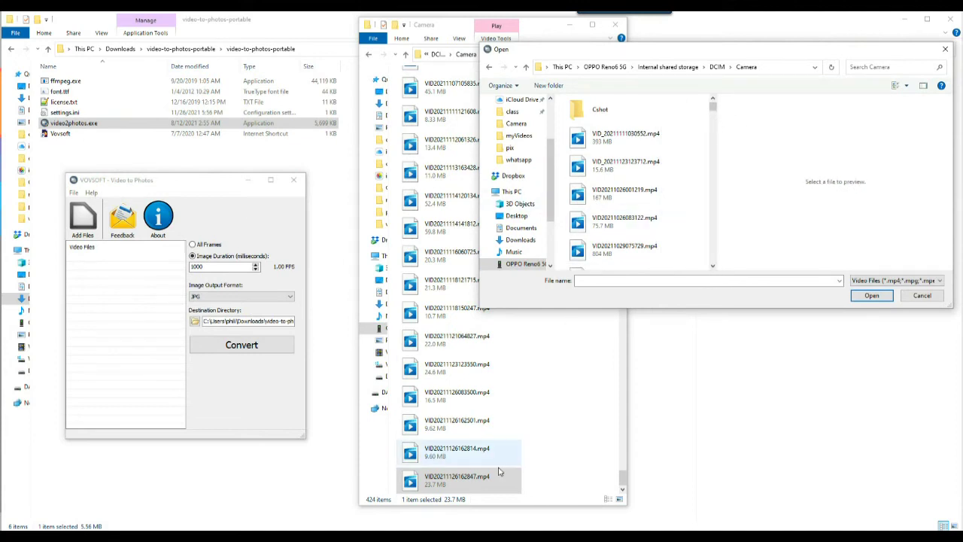
left_click(624, 478)
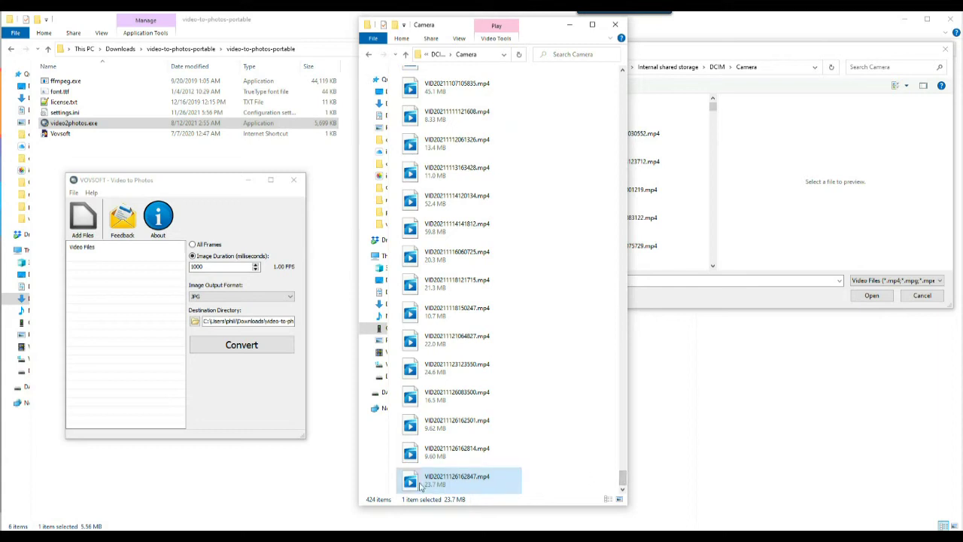
left_click_drag(412, 484, 804, 161)
left_click_drag(565, 509, 580, 250)
left_click_drag(624, 220, 624, 233)
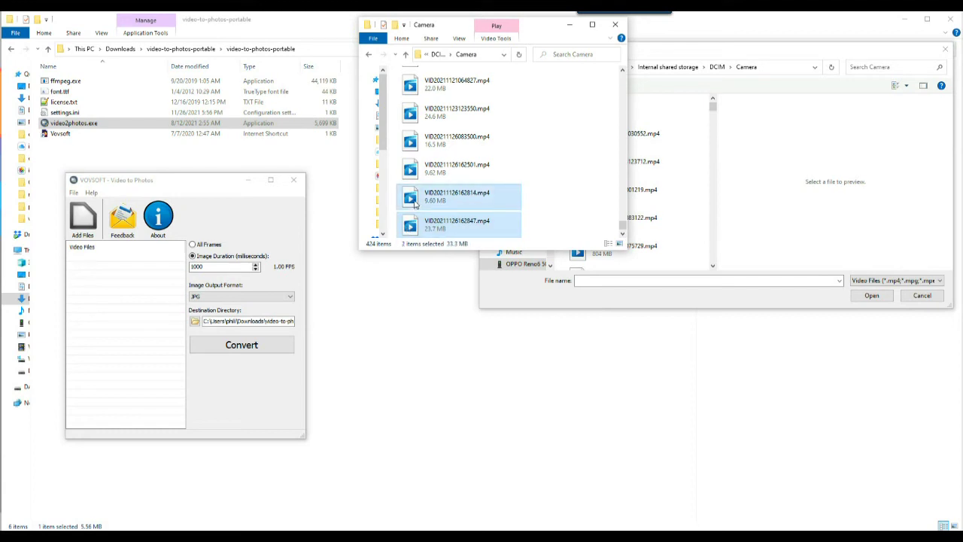
Paste both clips into video-to-photos-portable and play VID20211126162814.mp4 to check it
left_click(364, 323)
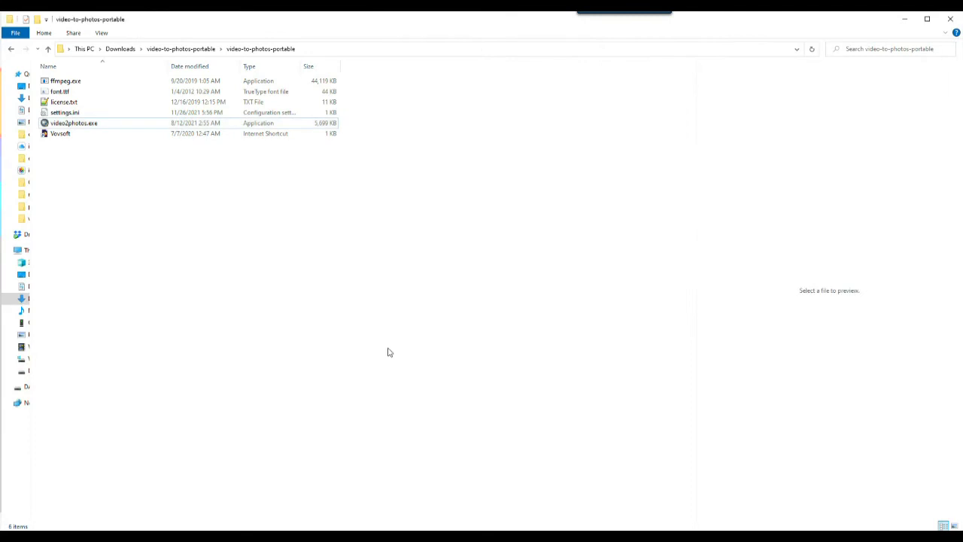
key("ctrl+v")
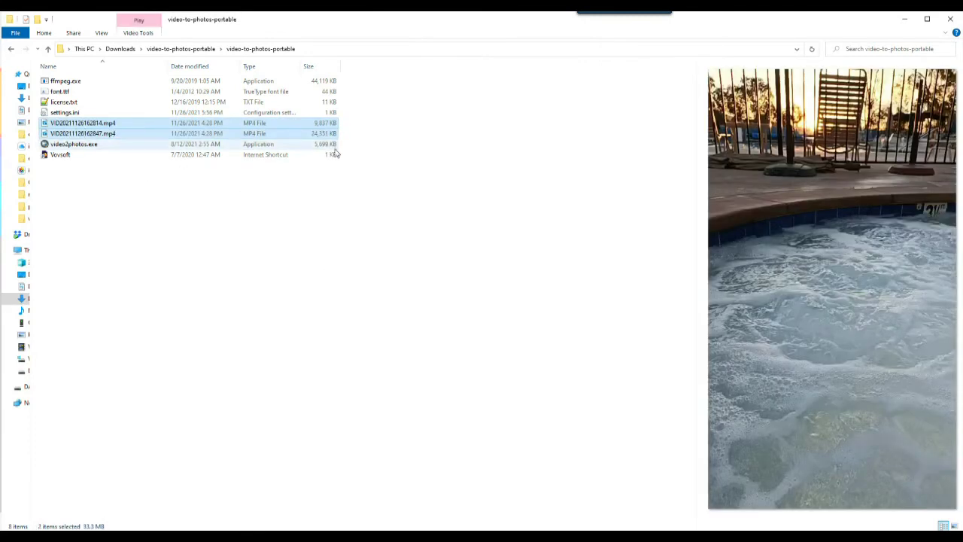
left_click(45, 125)
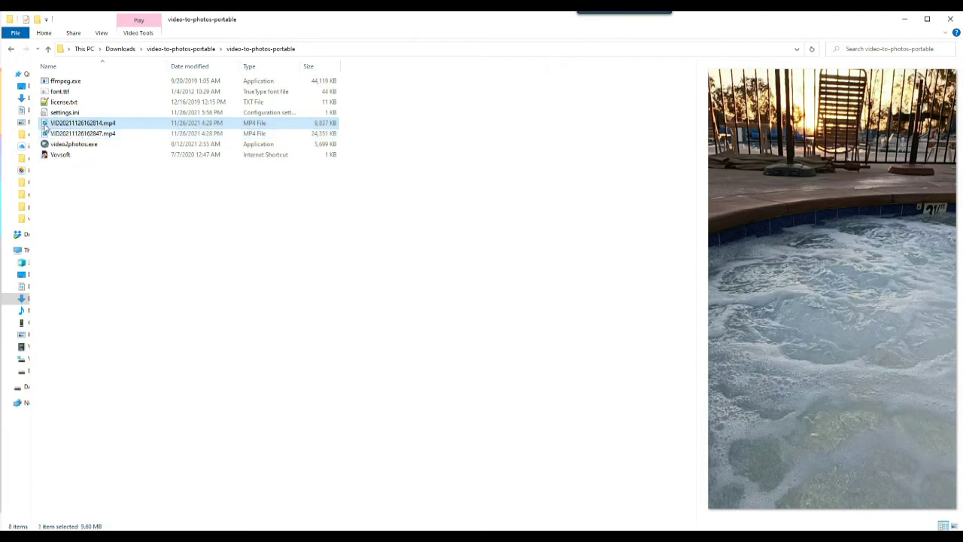
double_click(45, 125)
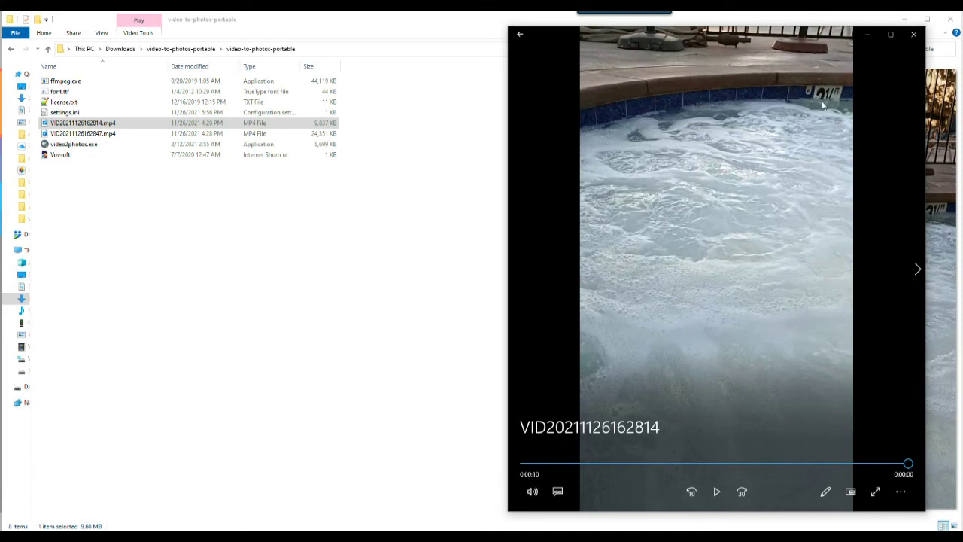
left_click(913, 35)
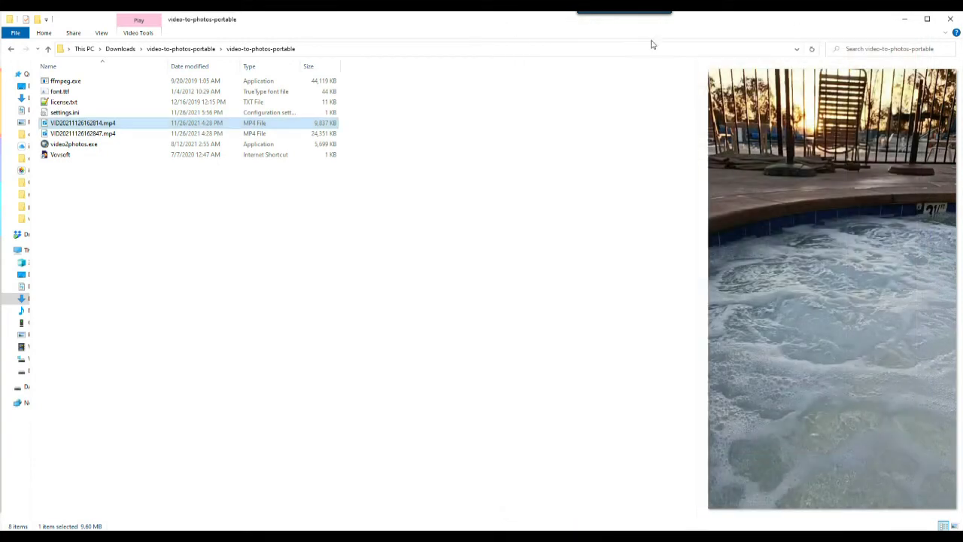
left_click_drag(78, 24, 96, 36)
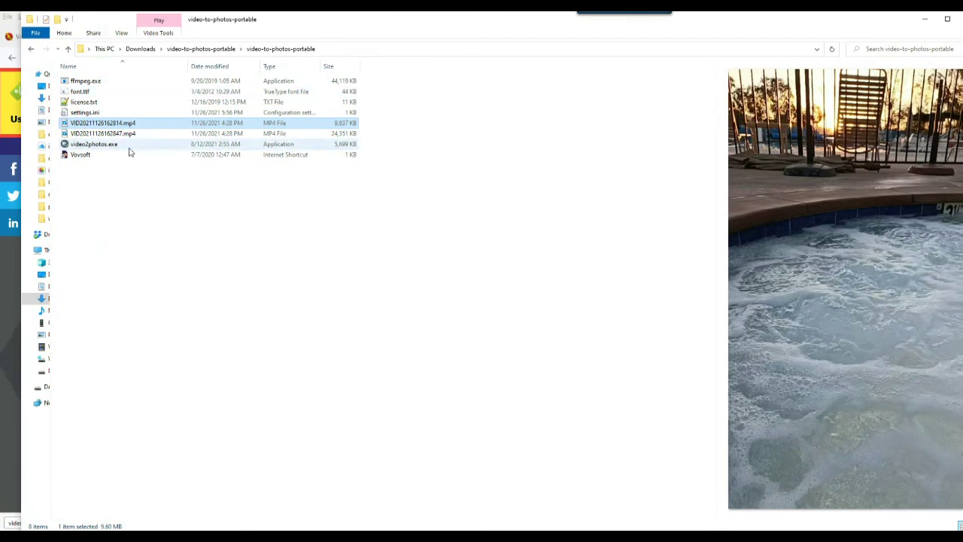
Switch to Video to Photos and cancel its Open file picker
key("alt+Tab")
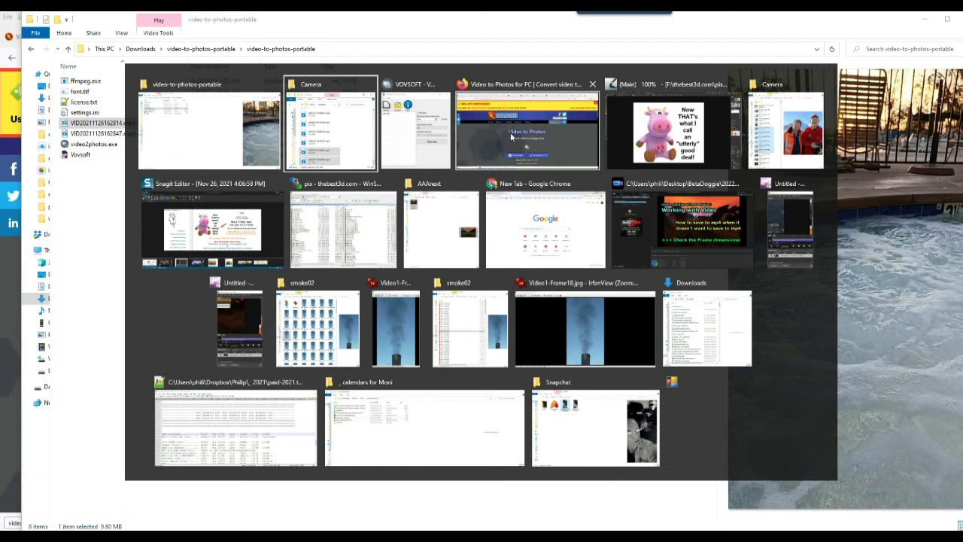
left_click(403, 144)
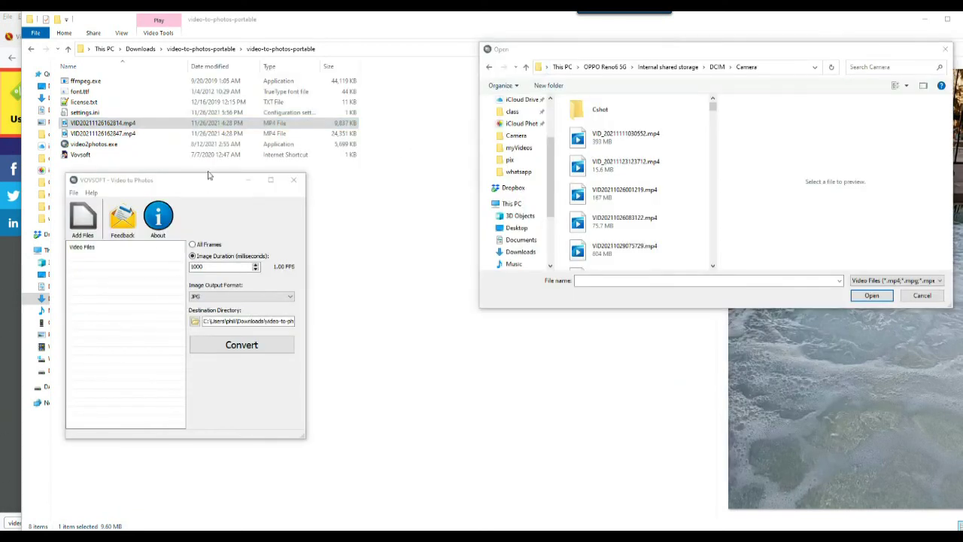
left_click_drag(687, 57, 600, 67)
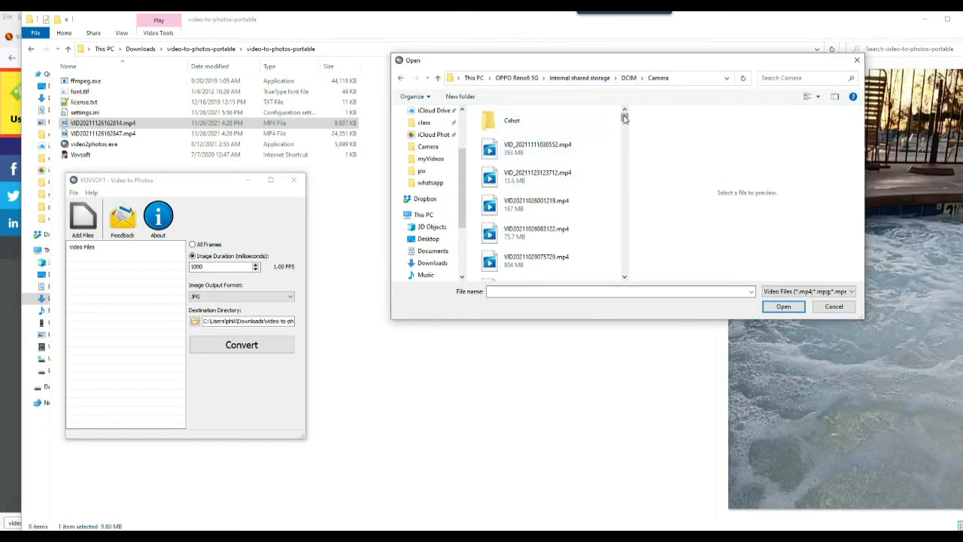
left_click(834, 310)
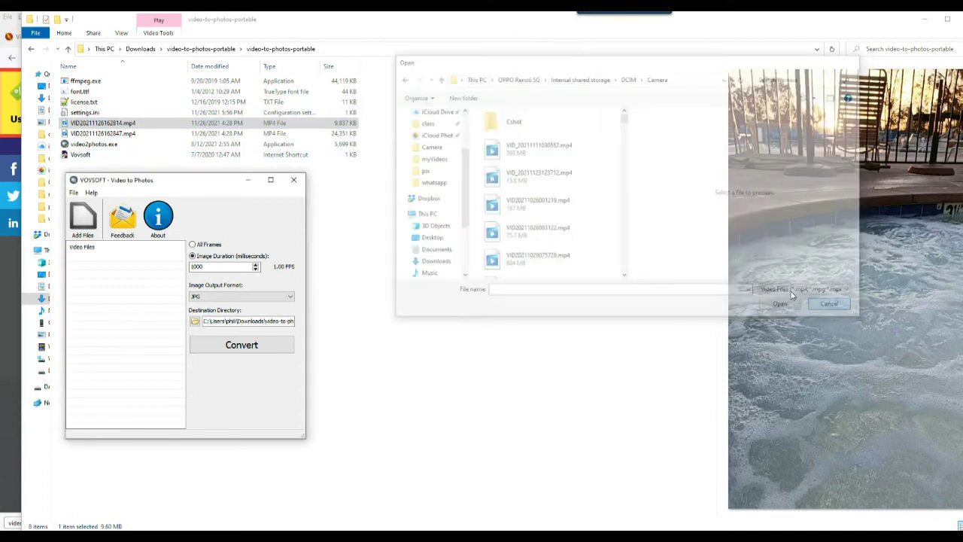
Arrange the converter and the video-to-photos-portable folder window side by side
left_click_drag(137, 183, 691, 111)
left_click(838, 23)
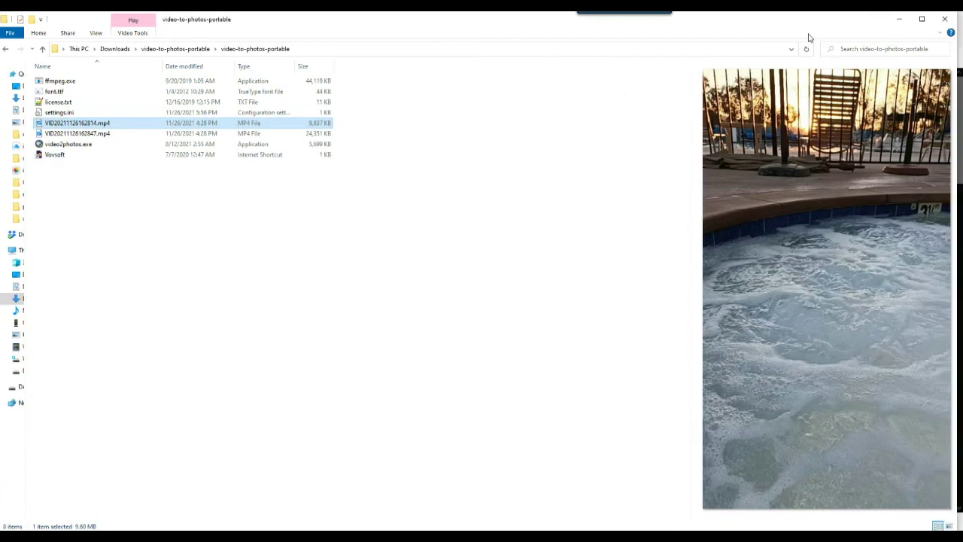
left_click_drag(851, 102, 384, 32)
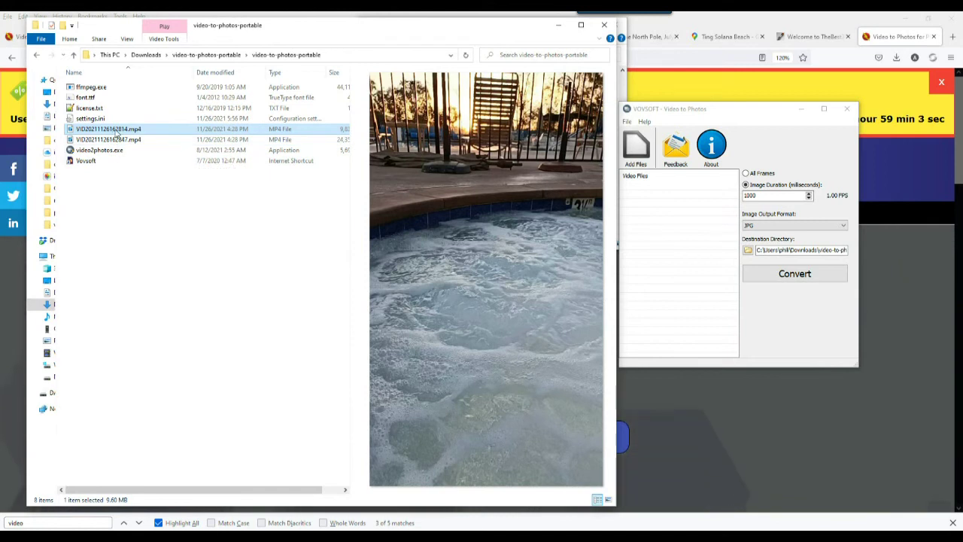
Drag VID20211126162814.mp4 into the Video Files list and enlarge the window to show its path
left_click_drag(117, 131, 649, 239)
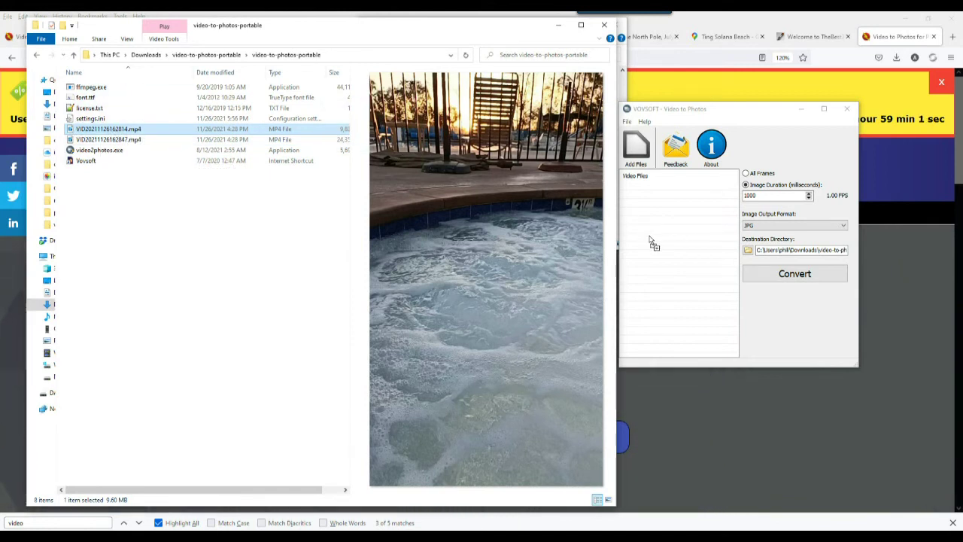
left_click_drag(751, 117, 299, 95)
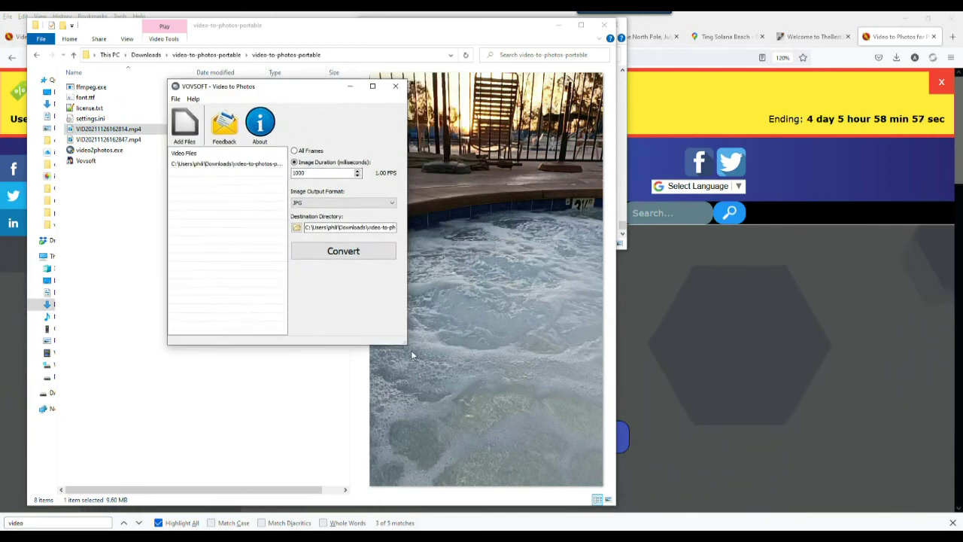
left_click_drag(407, 344, 735, 435)
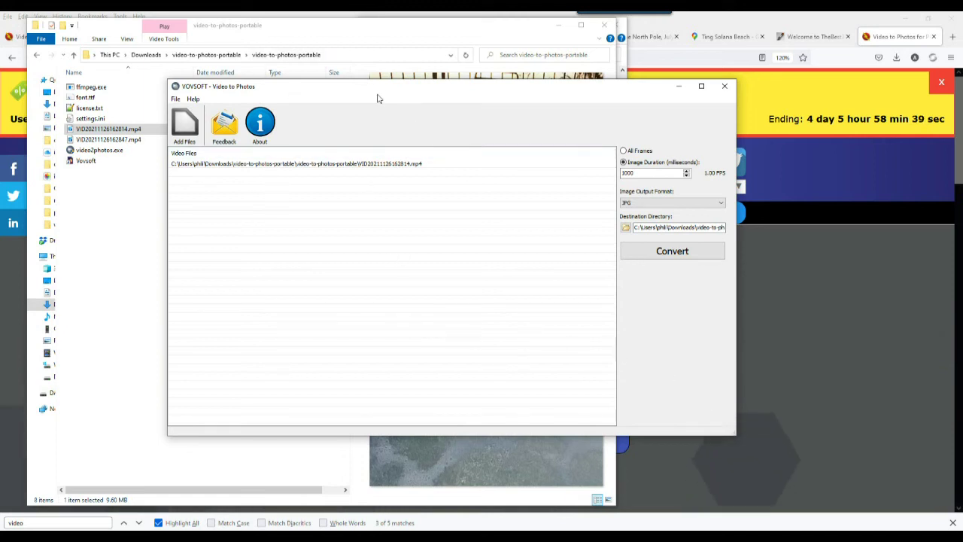
left_click_drag(375, 91, 309, 67)
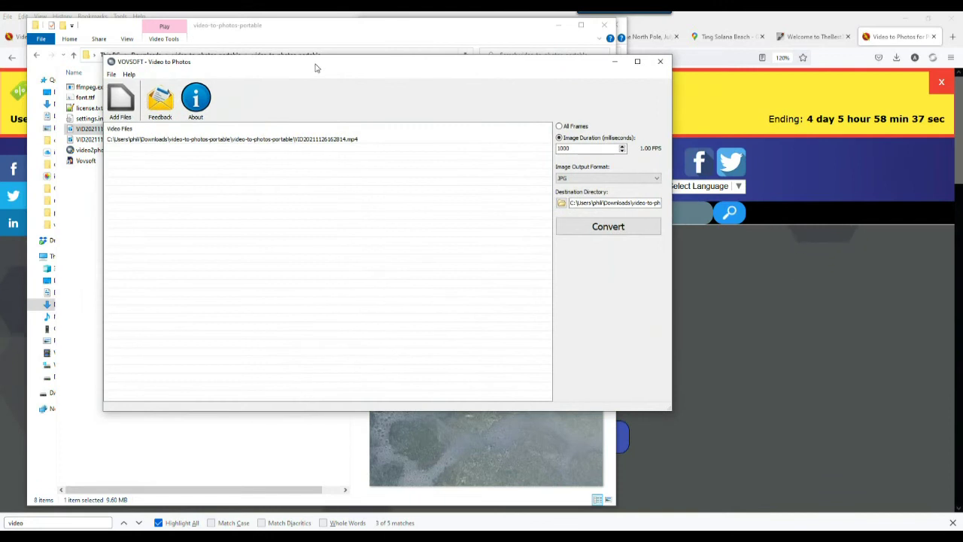
left_click(124, 141)
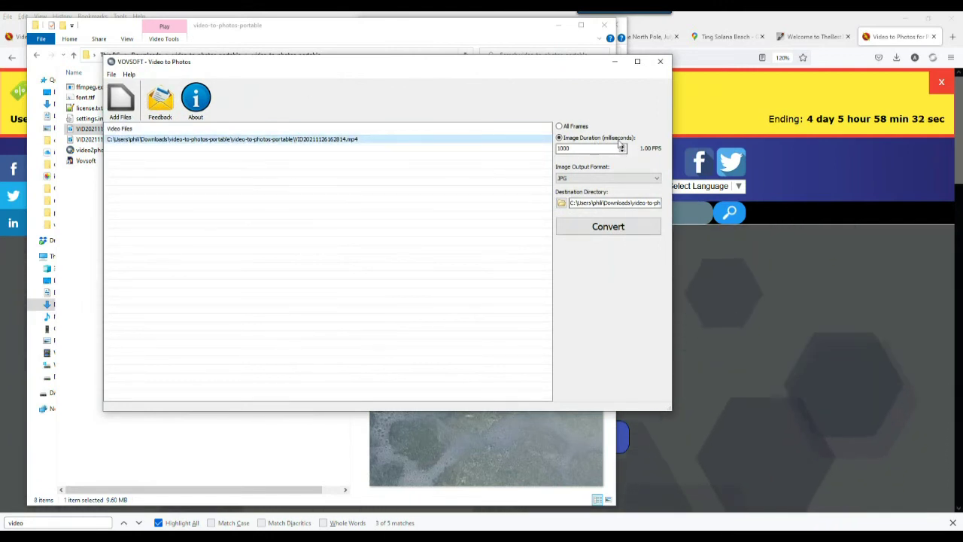
Switch extraction to All Frames and keep JPG as the image output format
left_click(566, 127)
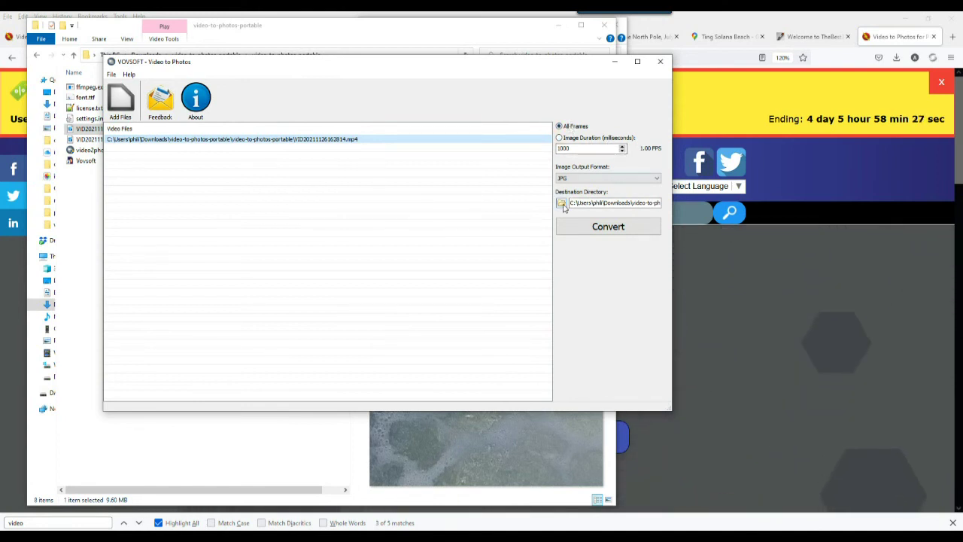
left_click(578, 180)
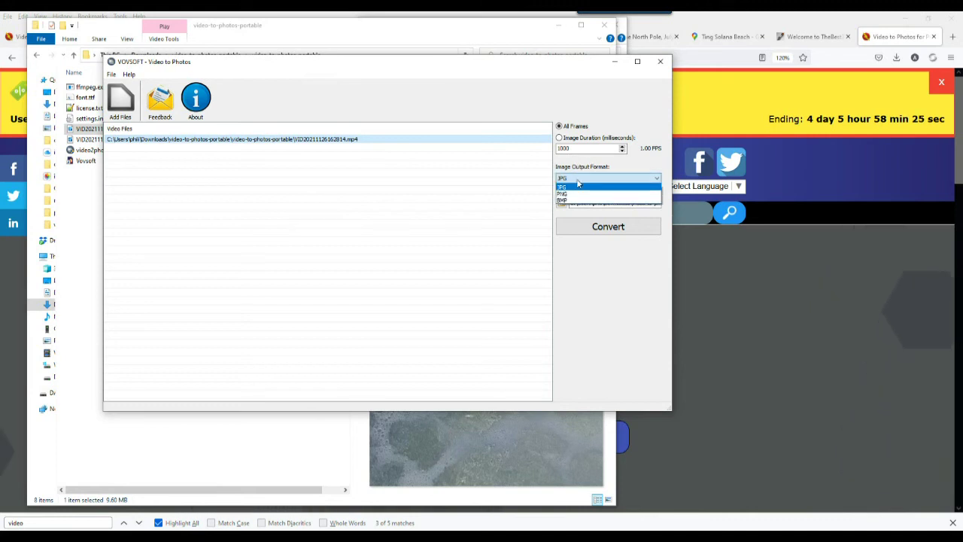
left_click(568, 187)
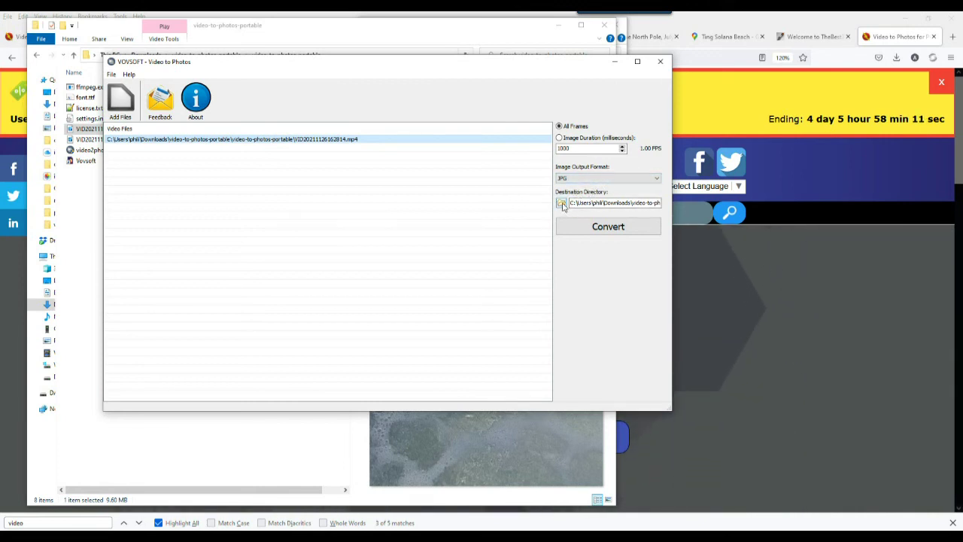
Bring File Explorer forward and navigate into the output folder
left_click_drag(462, 66, 579, 162)
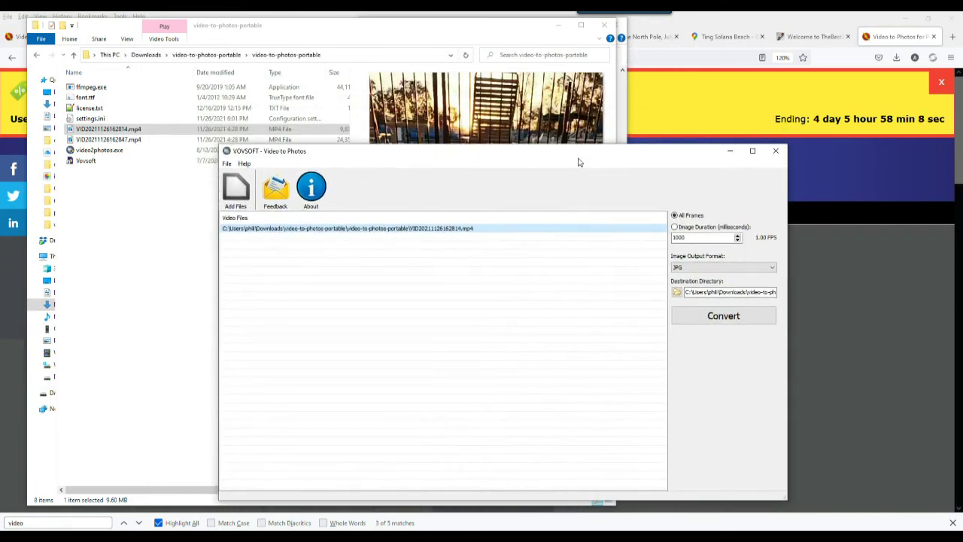
left_click(135, 254)
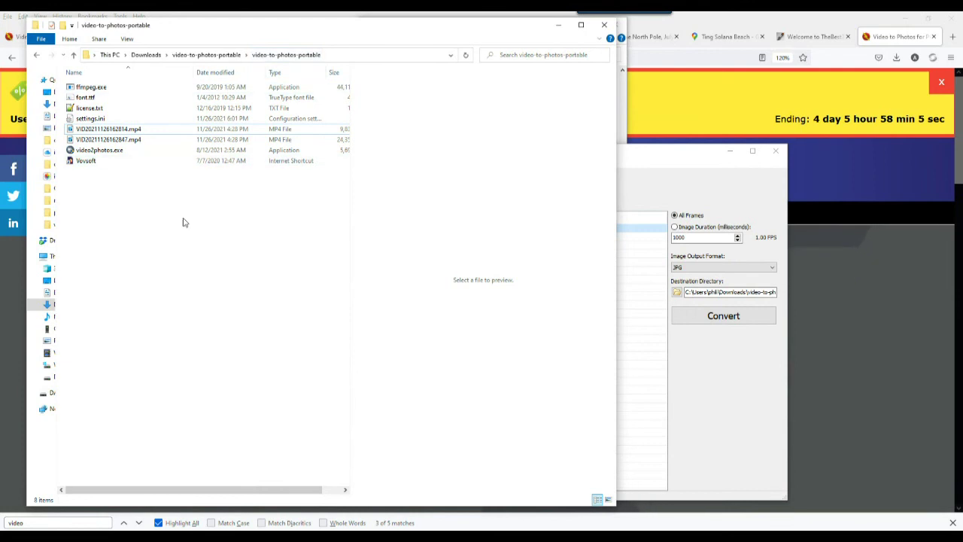
right_click(203, 213)
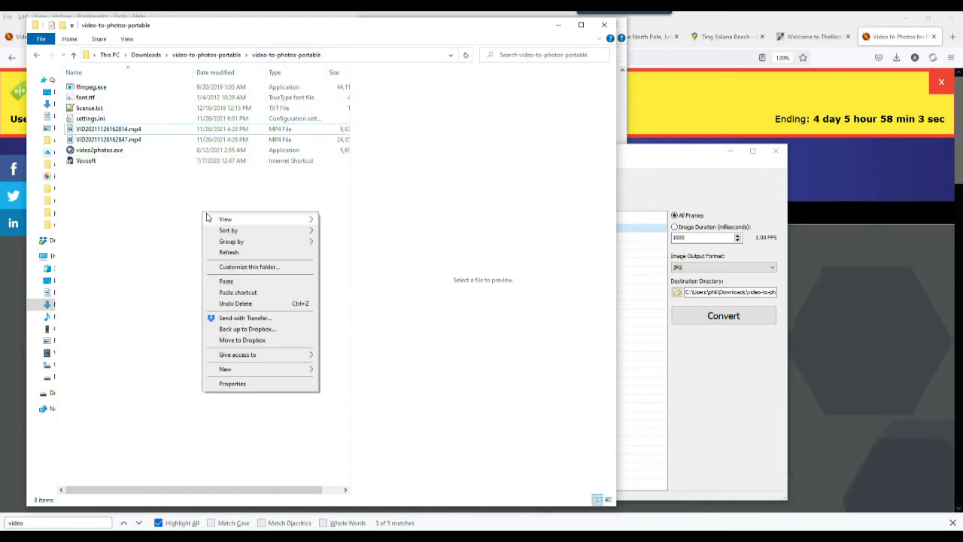
mouse_move(207, 217)
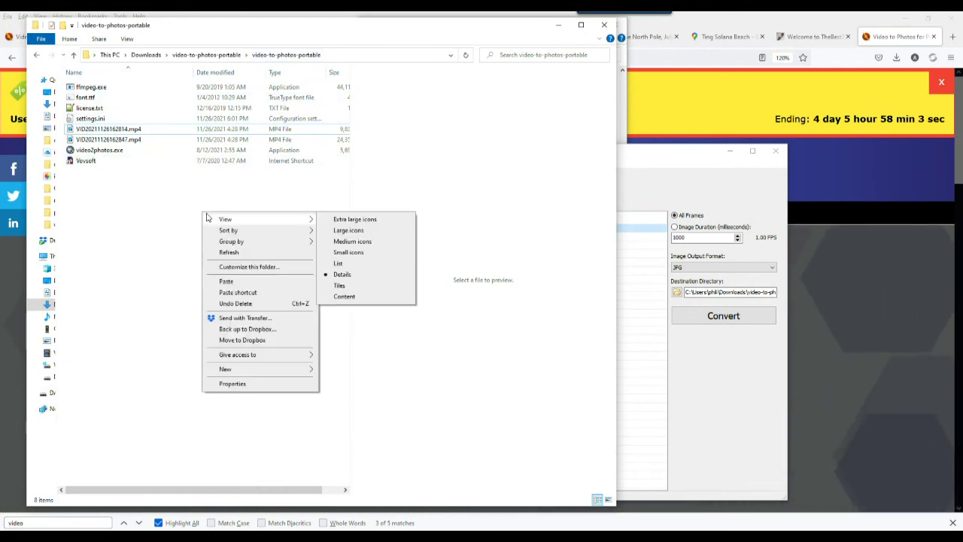
left_click(200, 55)
double_click(84, 87)
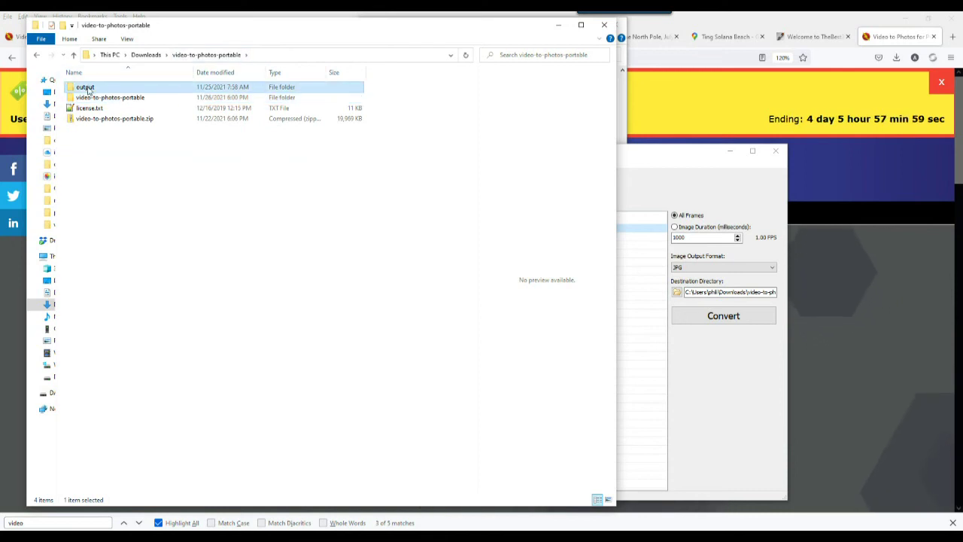
Create a new folder named cuzi1 inside output and open it
right_click(116, 161)
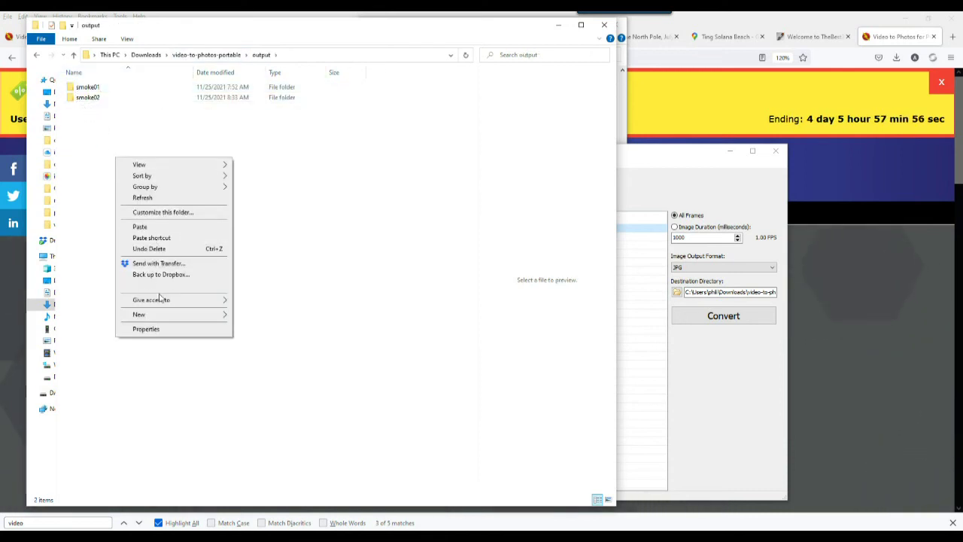
mouse_move(154, 316)
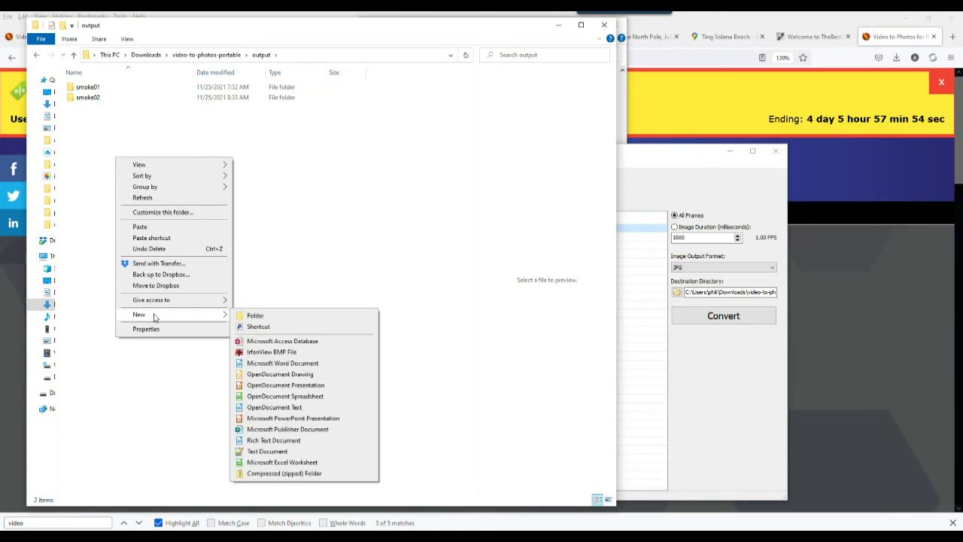
left_click(260, 319)
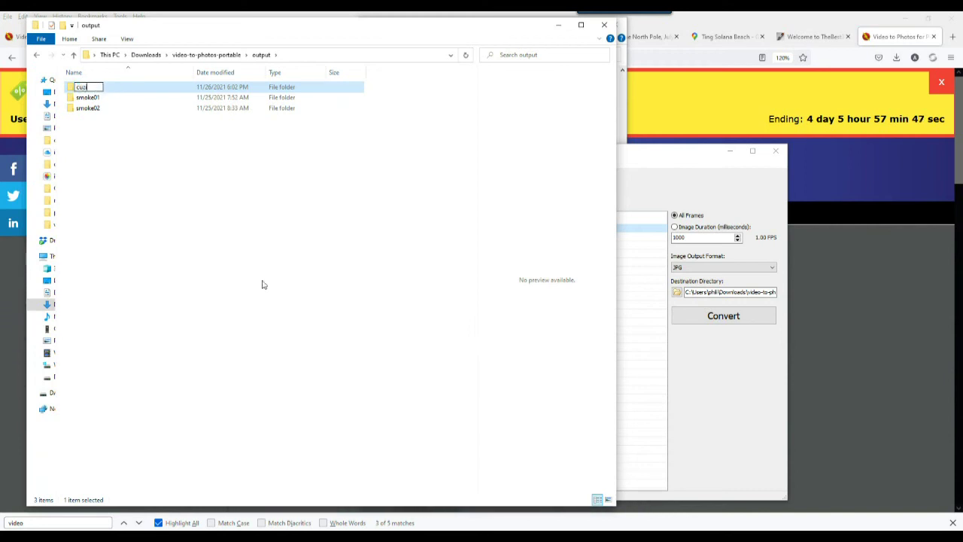
type("cuzi1")
key("Return")
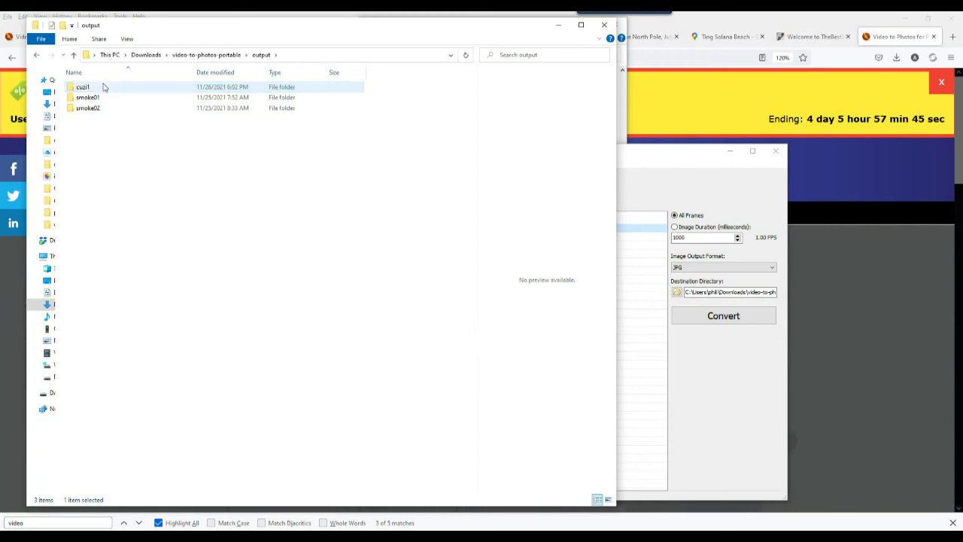
double_click(79, 88)
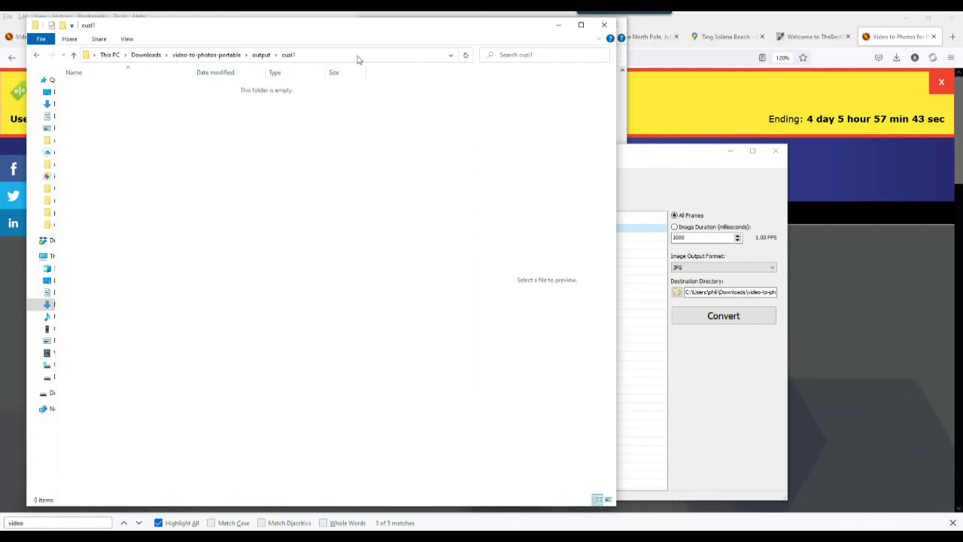
Copy the cuzi1 folder path and paste it into the Destination Directory field
left_click(332, 55)
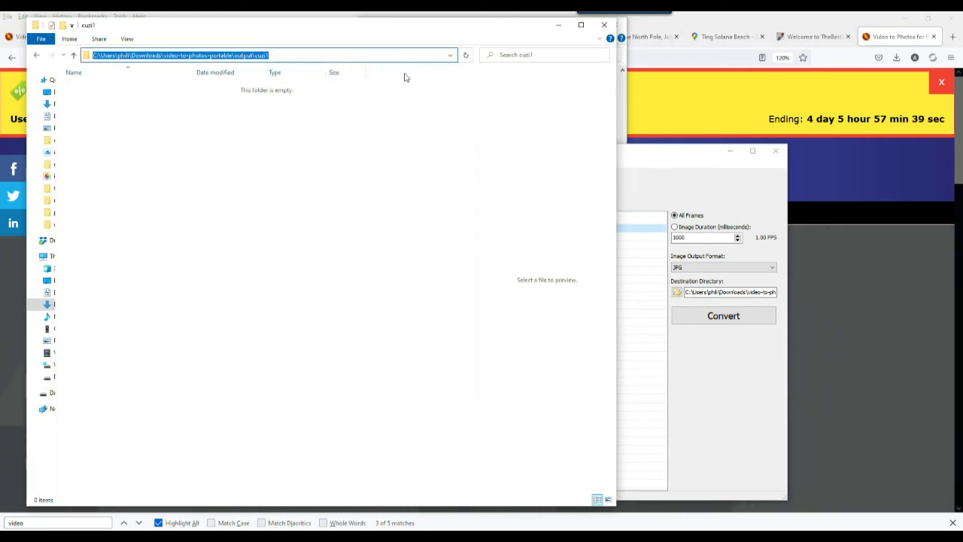
right_click(290, 55)
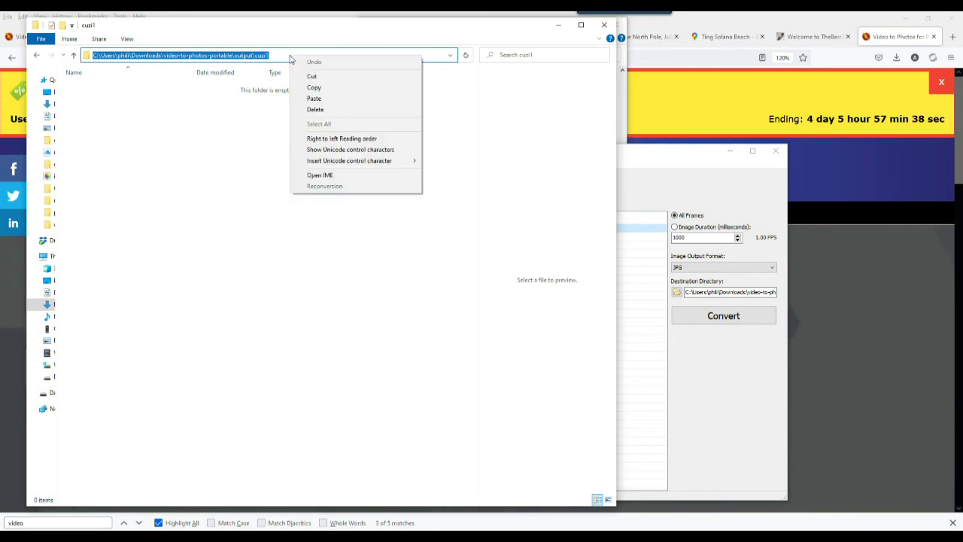
left_click(324, 85)
left_click(666, 162)
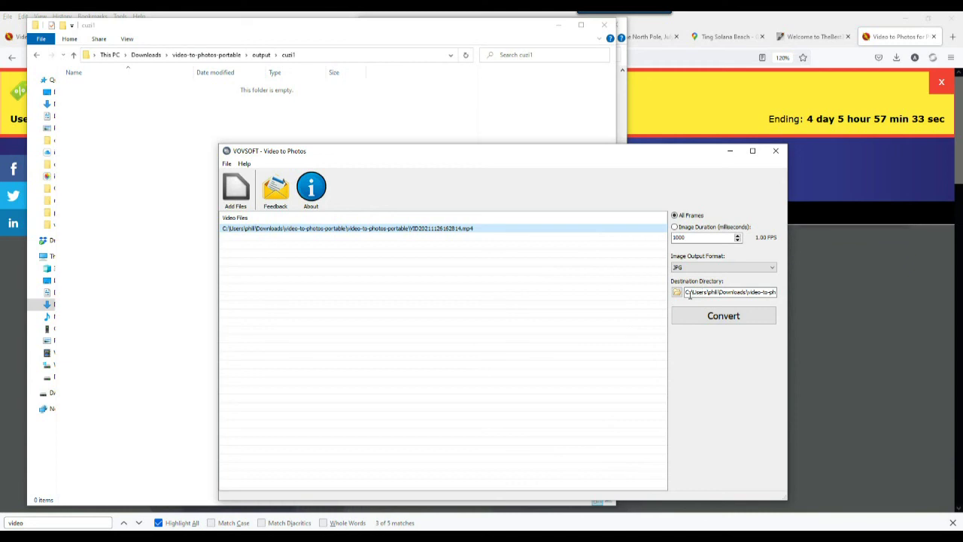
key("ctrl+v")
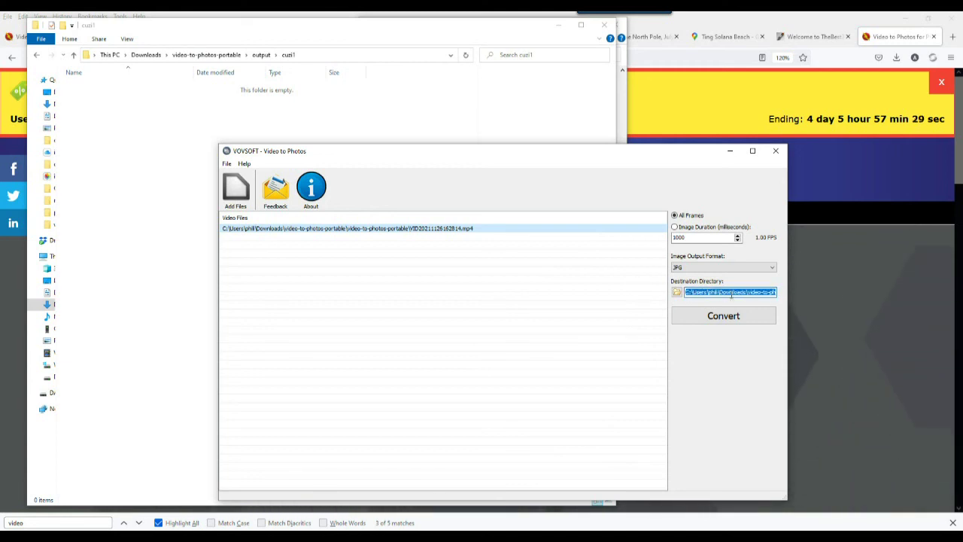
Confirm the destination path ends in cuzi1 and start the frame conversion
left_click_drag(730, 293, 866, 296)
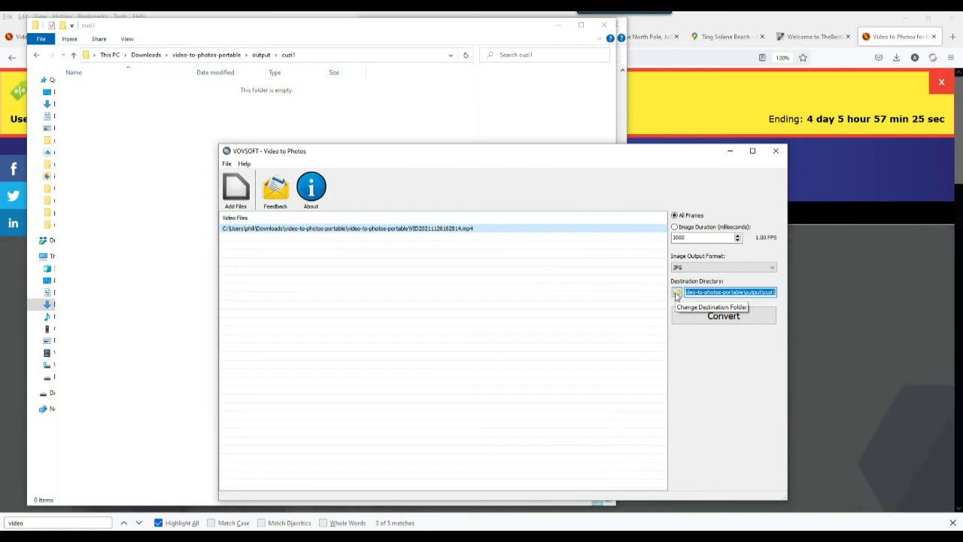
left_click_drag(752, 292, 838, 299)
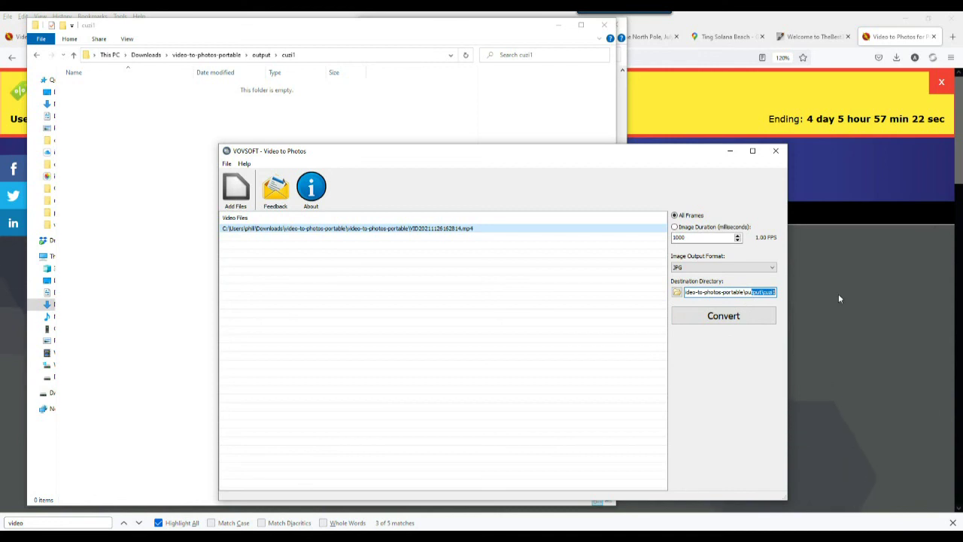
left_click(730, 318)
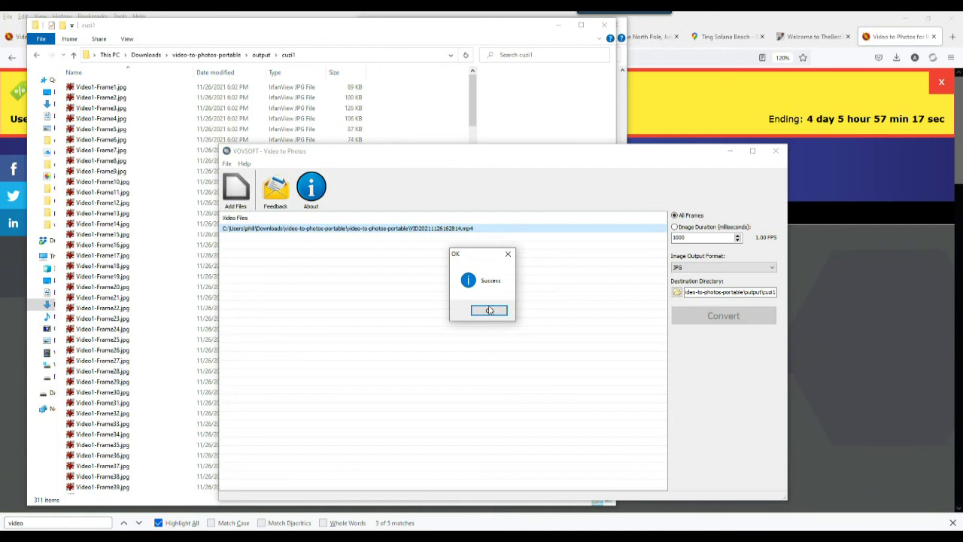
Dismiss the Success message, narrow the converter, and preview the first extracted frame in cuzi1
left_click(488, 311)
left_click_drag(331, 152, 491, 138)
left_click_drag(387, 119, 549, 117)
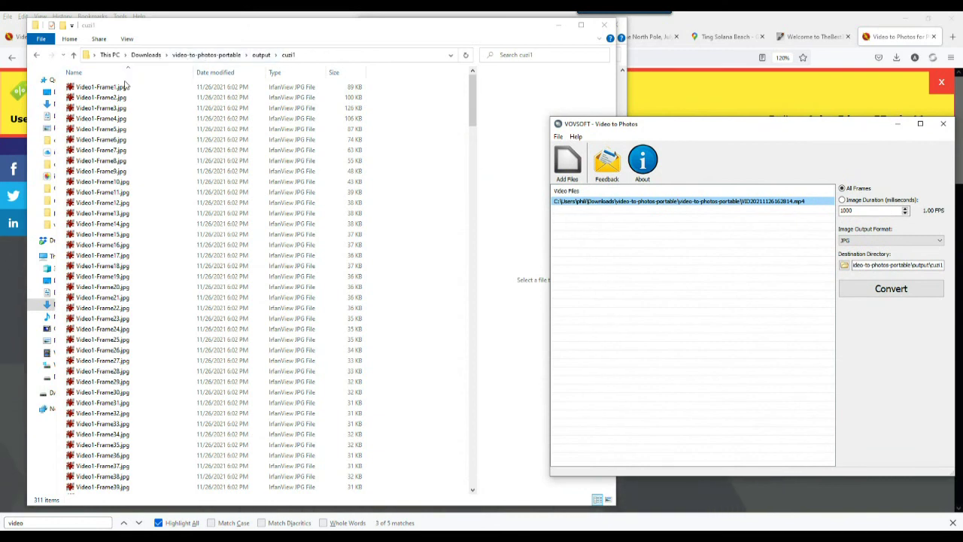
left_click(90, 88)
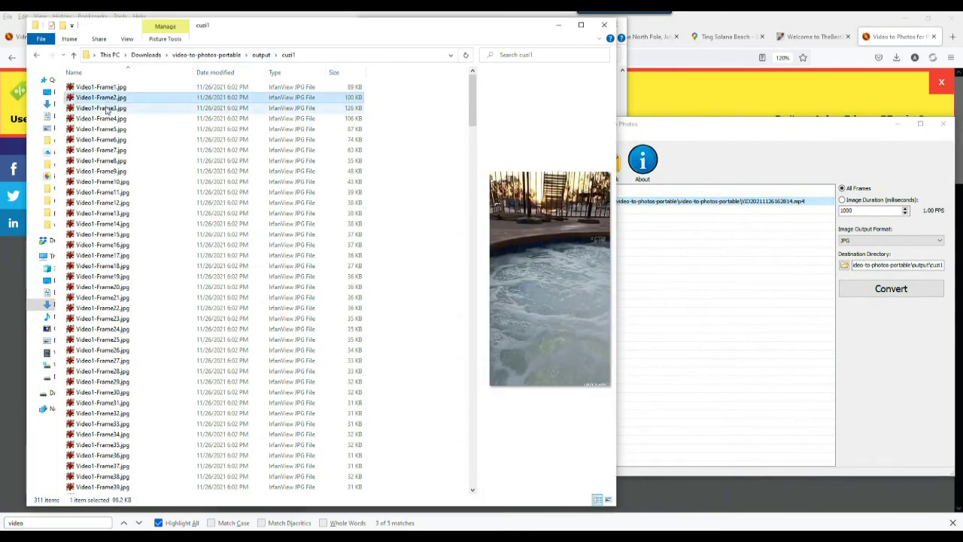
double_click(104, 90)
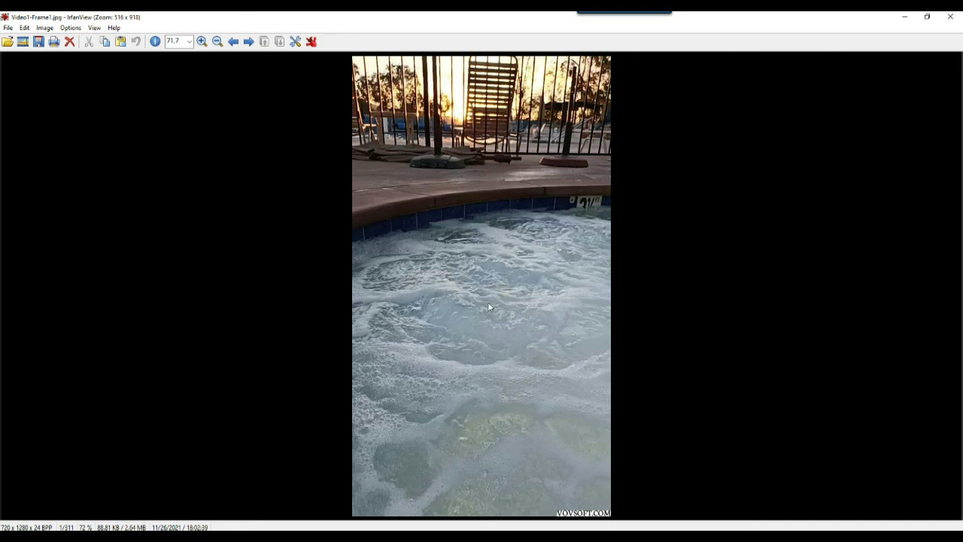
left_click(951, 16)
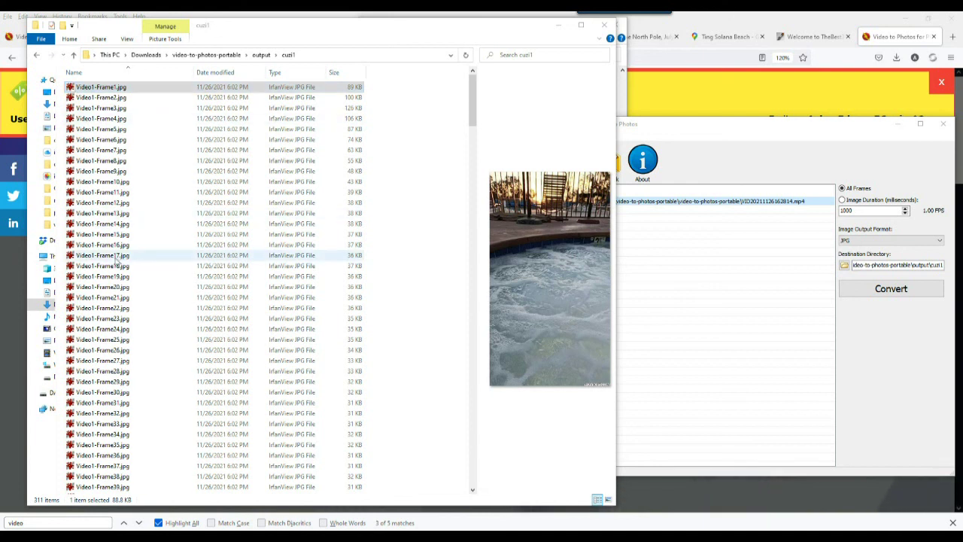
left_click(90, 225)
left_click(94, 319)
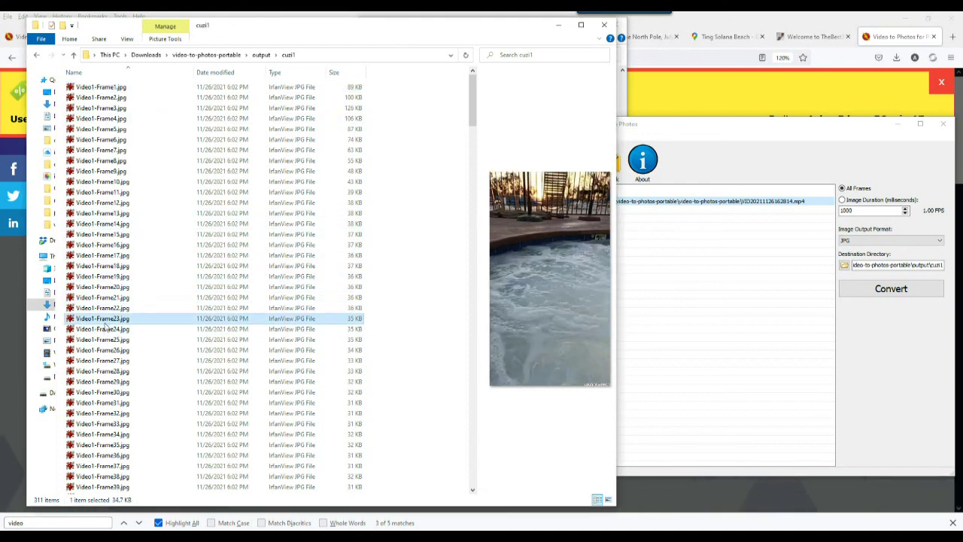
left_click(98, 350)
left_click(101, 381)
key("Down")
key("Down")
key("Down")
key("Down")
key("Down")
key("Down")
key("Down")
key("Down")
key("Down")
key("Down")
key("Down")
key("Down")
key("Down")
key("Down")
key("Down")
key("Down")
key("Down")
key("Down")
key("Down")
key("Down")
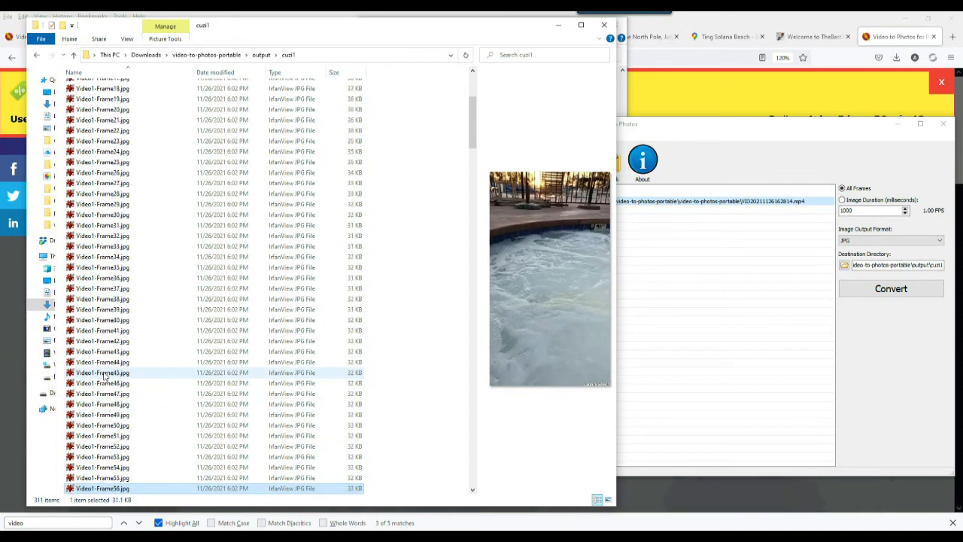
left_click(131, 184)
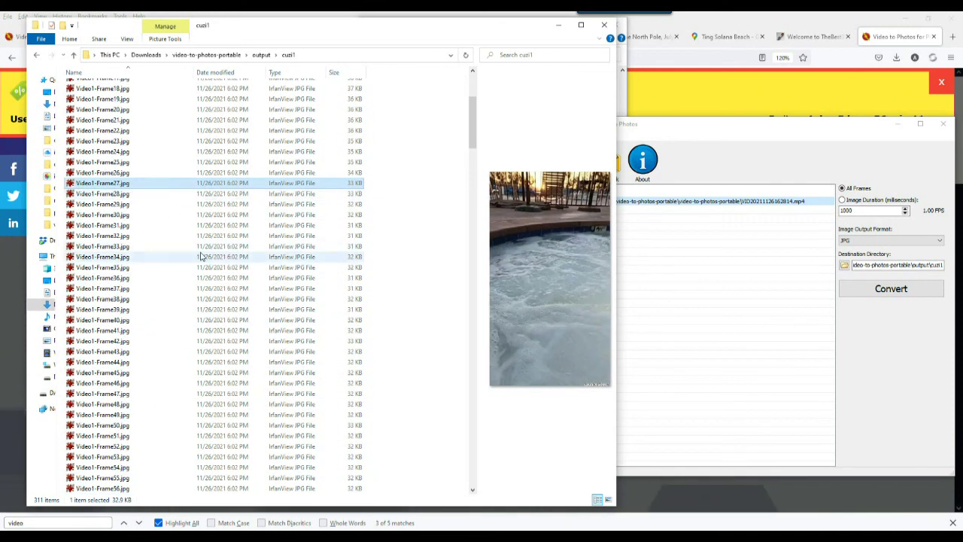